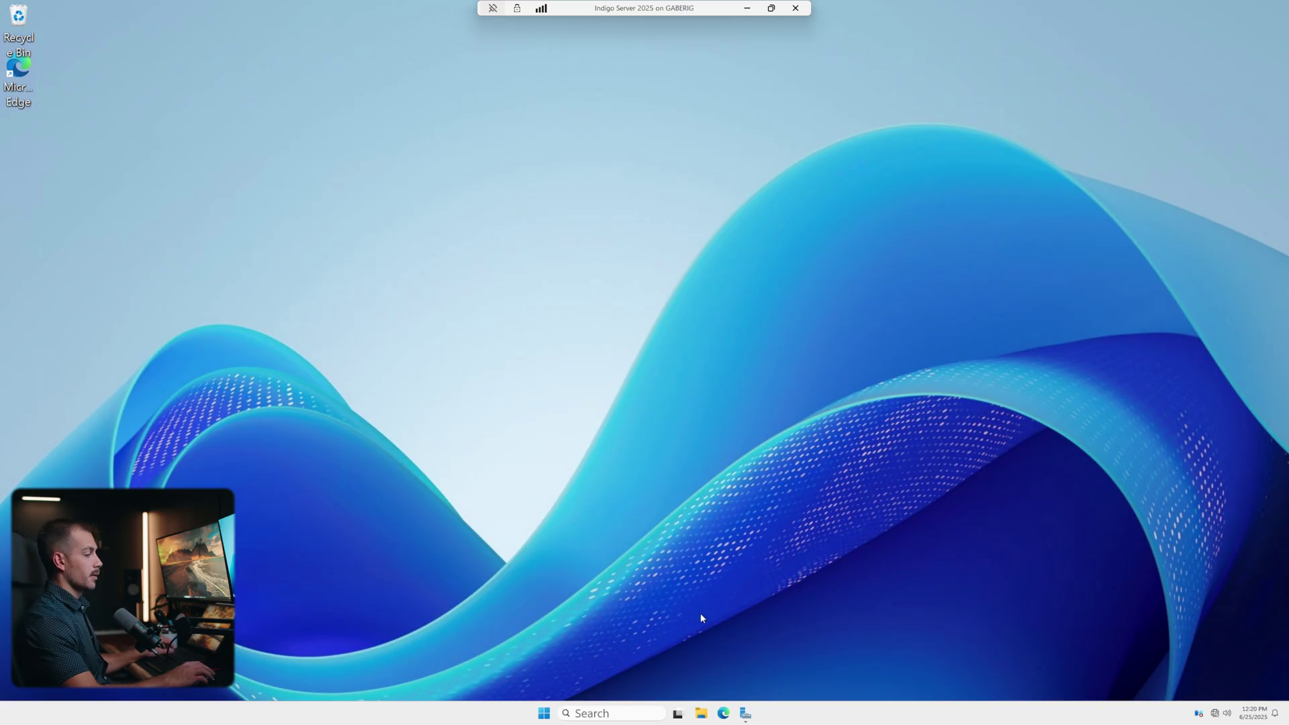
Open File Explorer with Win+E, showing Home and the pinned Marketing share.
{"action": "key", "text": "super+e"}
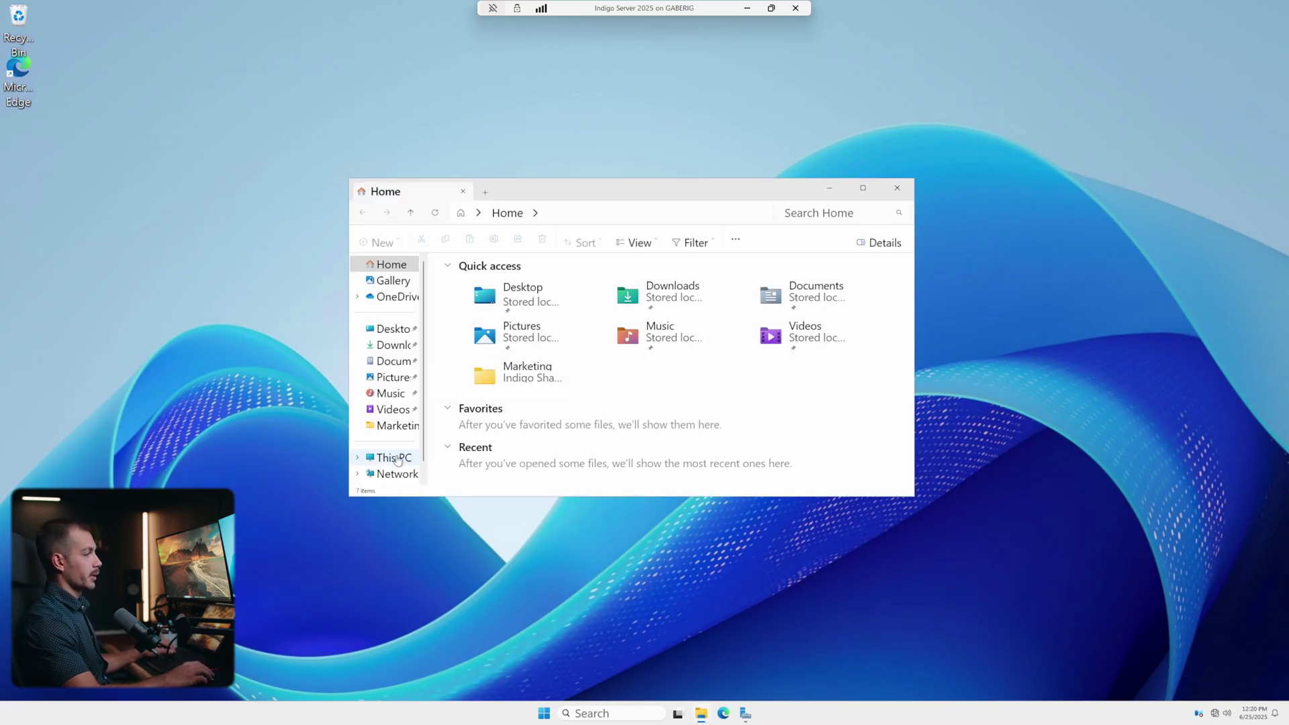
Open System Properties on the Advanced tab from This PC's properties and centre the dialog.
{"action": "right_click", "coordinate": [397, 459]}
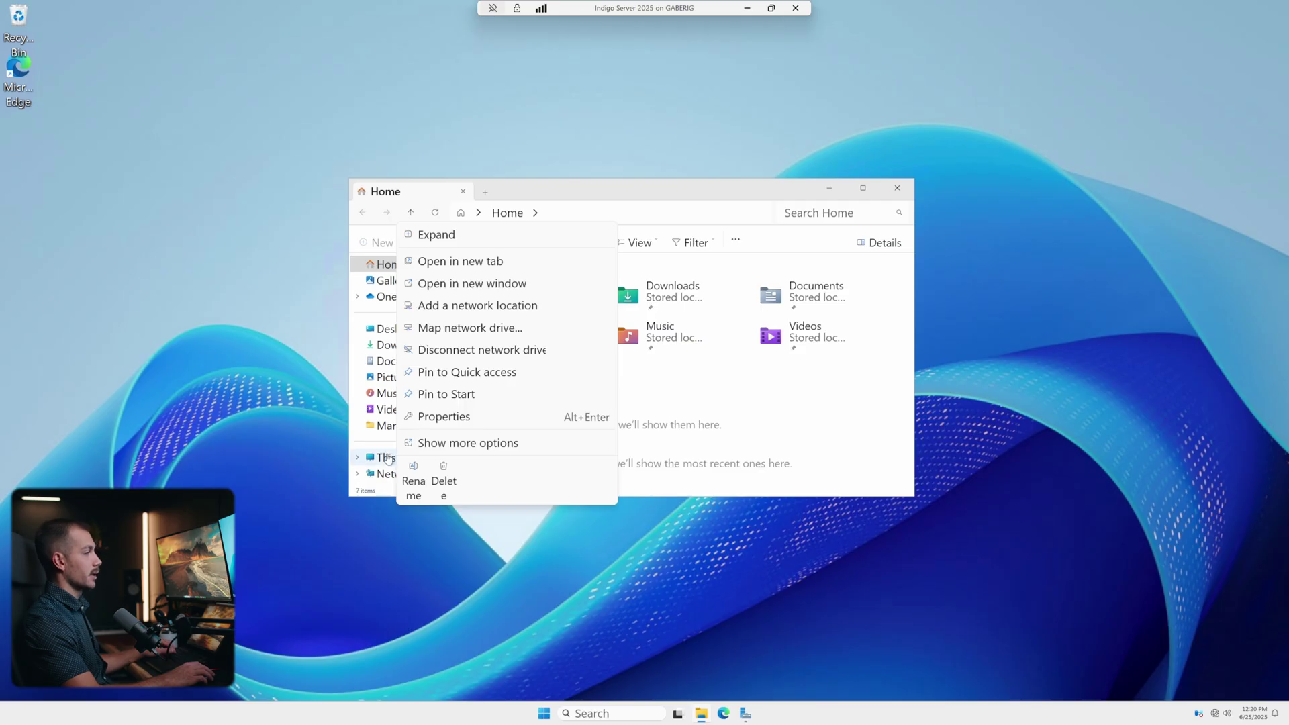
{"action": "left_click", "coordinate": [449, 416]}
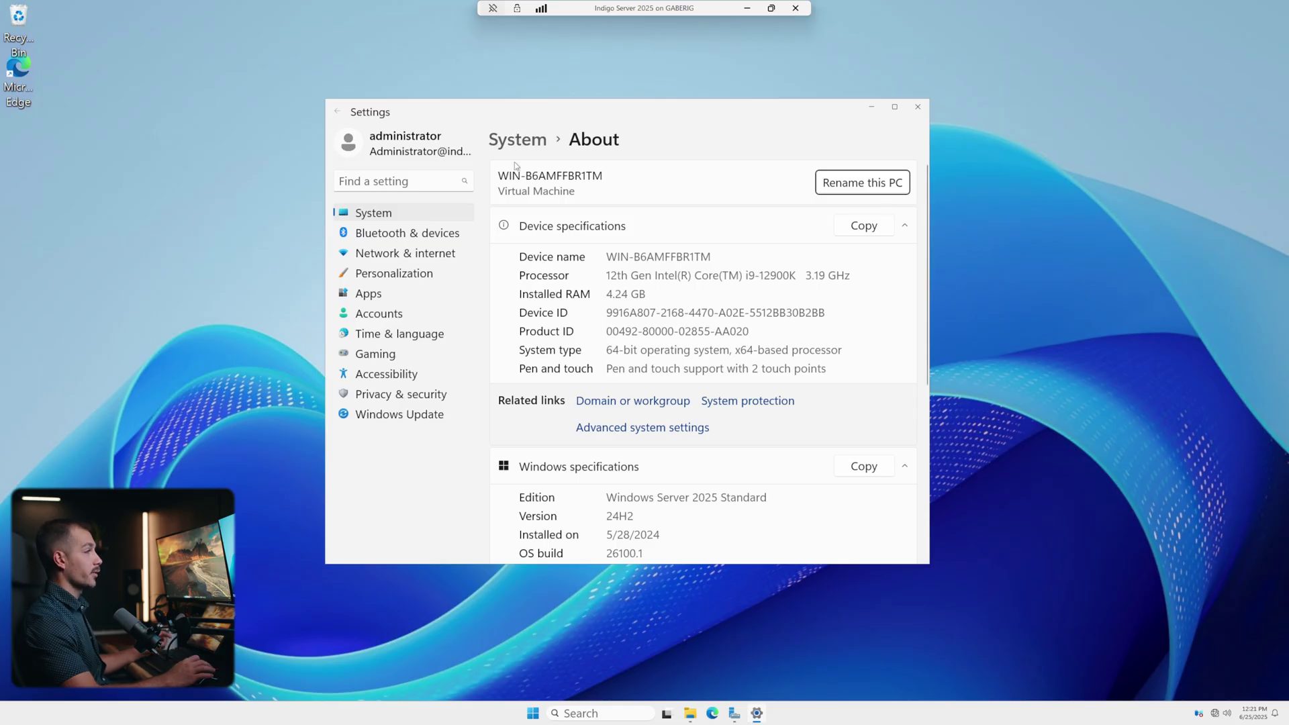
{"action": "left_click", "coordinate": [655, 435]}
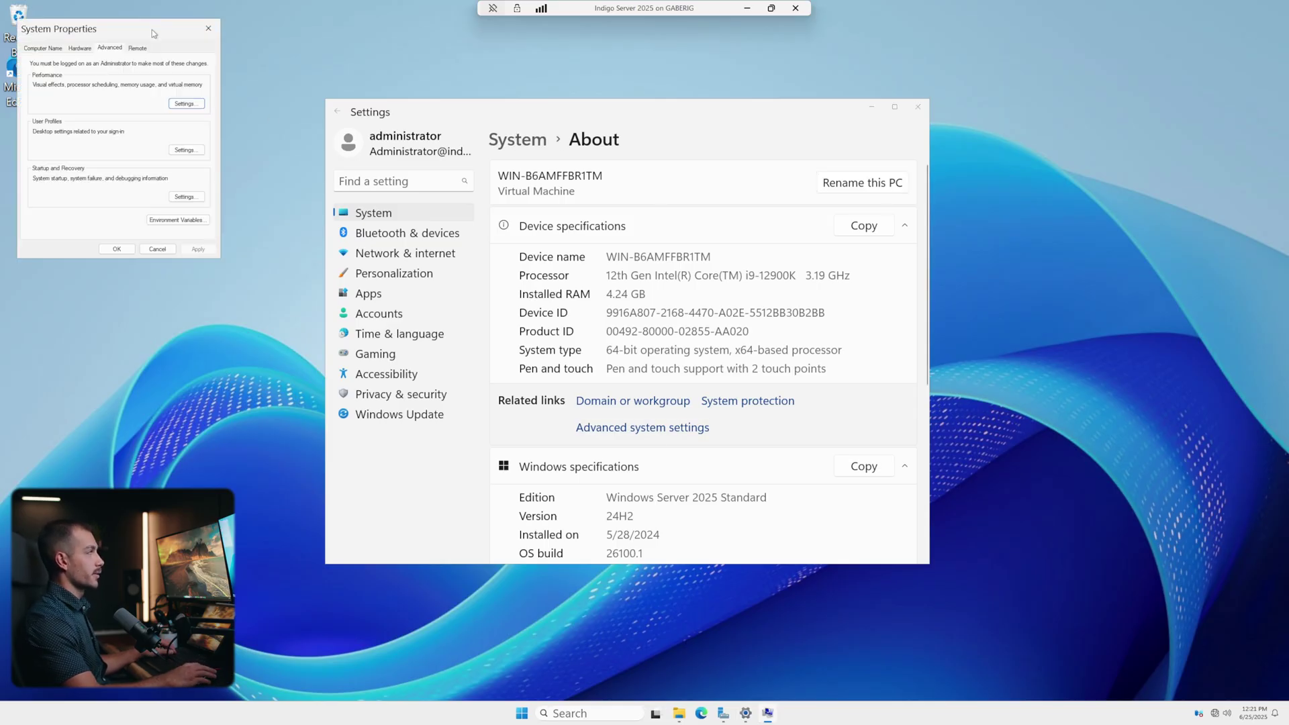
{"action": "left_click_drag", "start_coordinate": [152, 29], "coordinate": [640, 202]}
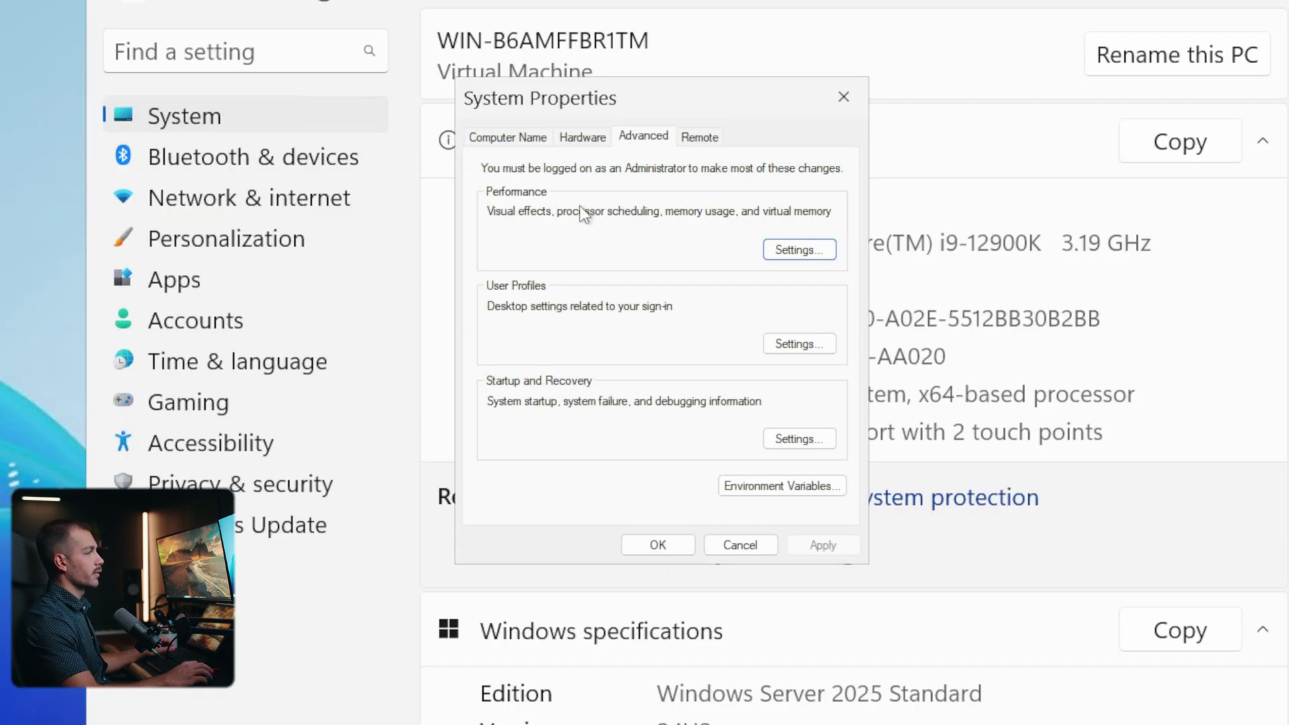
Set Visual Effects to 'Adjust for best performance' and apply the change.
{"action": "left_click", "coordinate": [797, 251]}
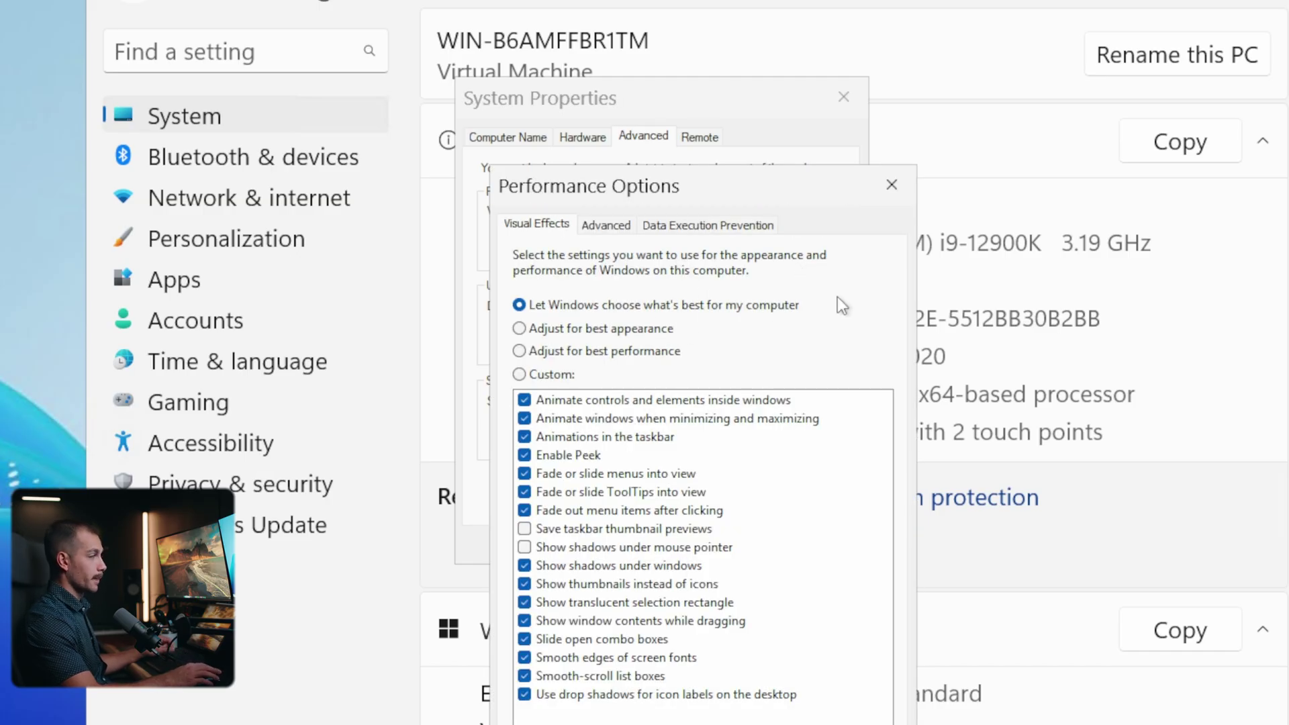
{"action": "left_click", "coordinate": [569, 355]}
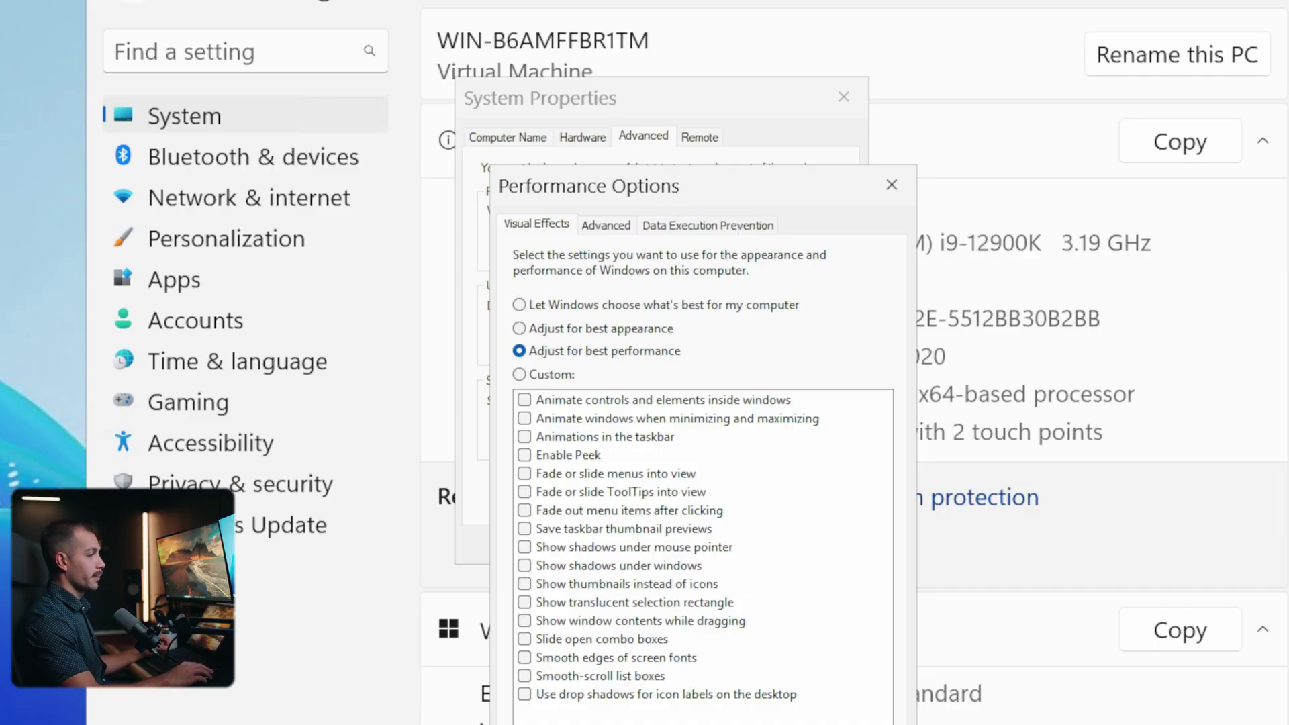
{"action": "key", "text": "Return"}
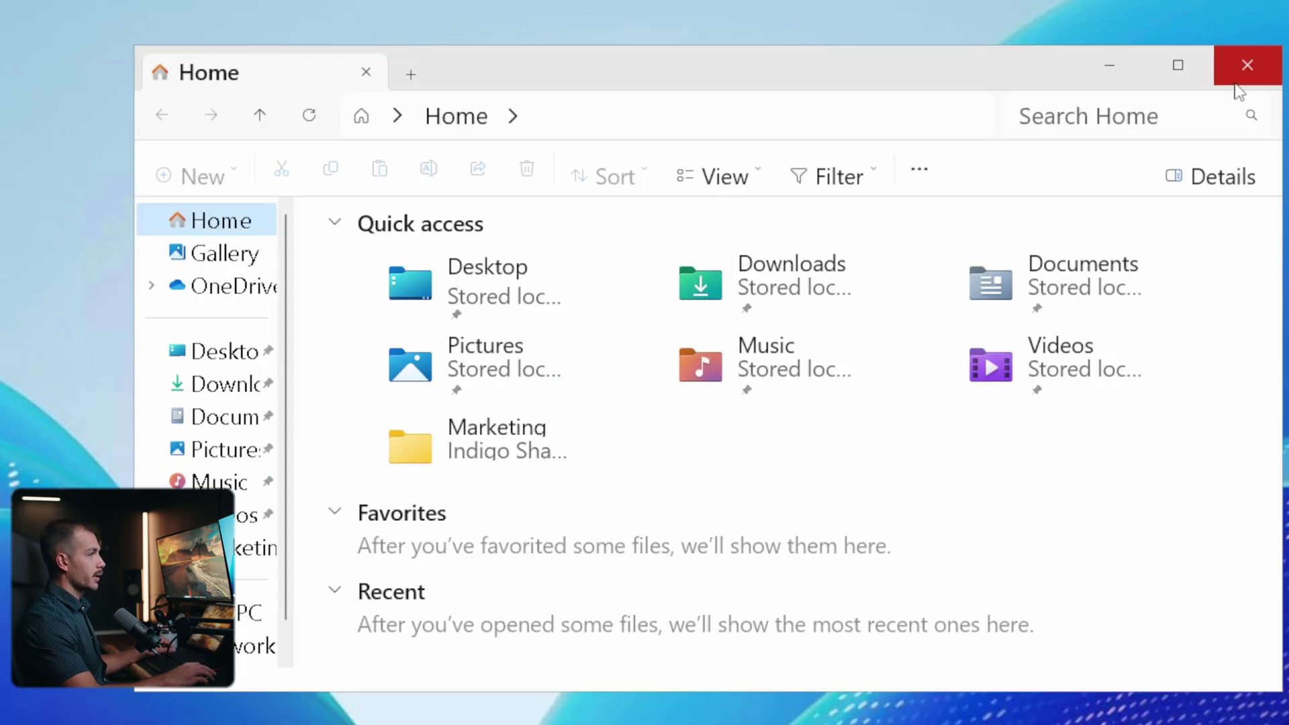
Close File Explorer and launch Control Panel from Start search.
{"action": "left_click", "coordinate": [1242, 67]}
{"action": "key", "text": "super"}
{"action": "type", "text": "cont"}
{"action": "key", "text": "Return"}
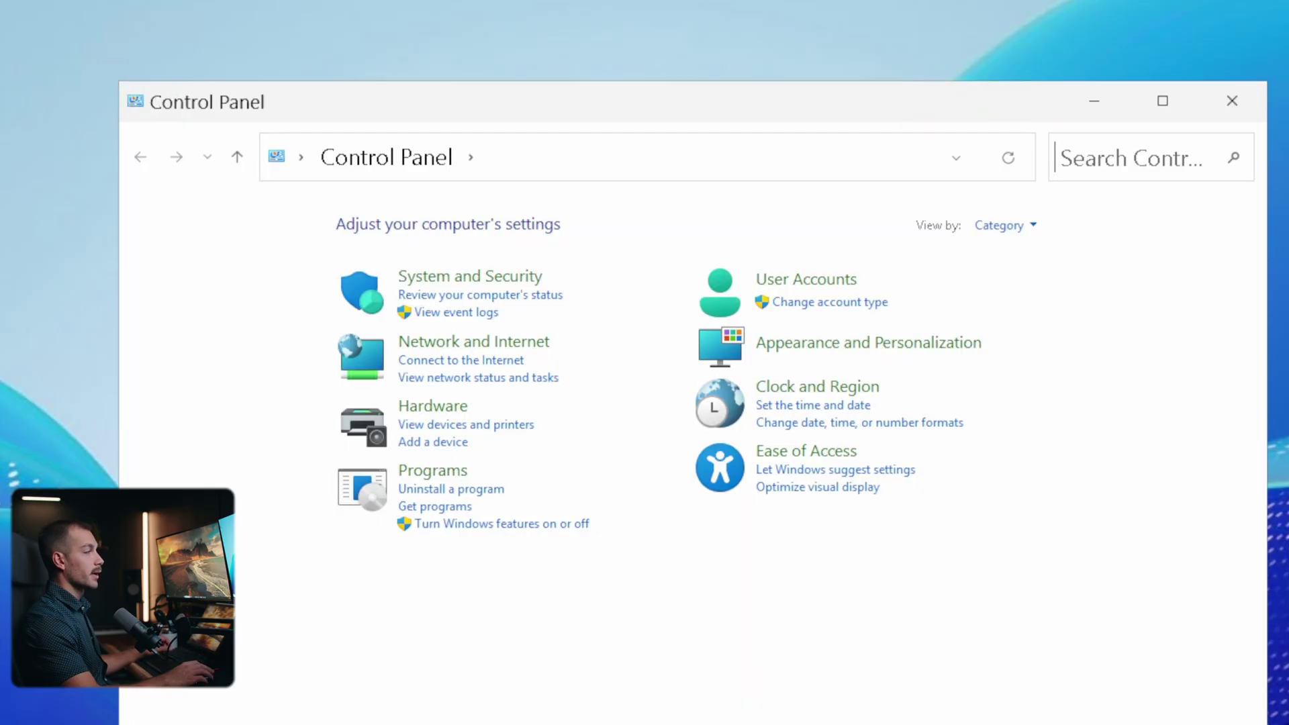
Select the High performance plan under Hardware > Power Options.
{"action": "left_click", "coordinate": [440, 410]}
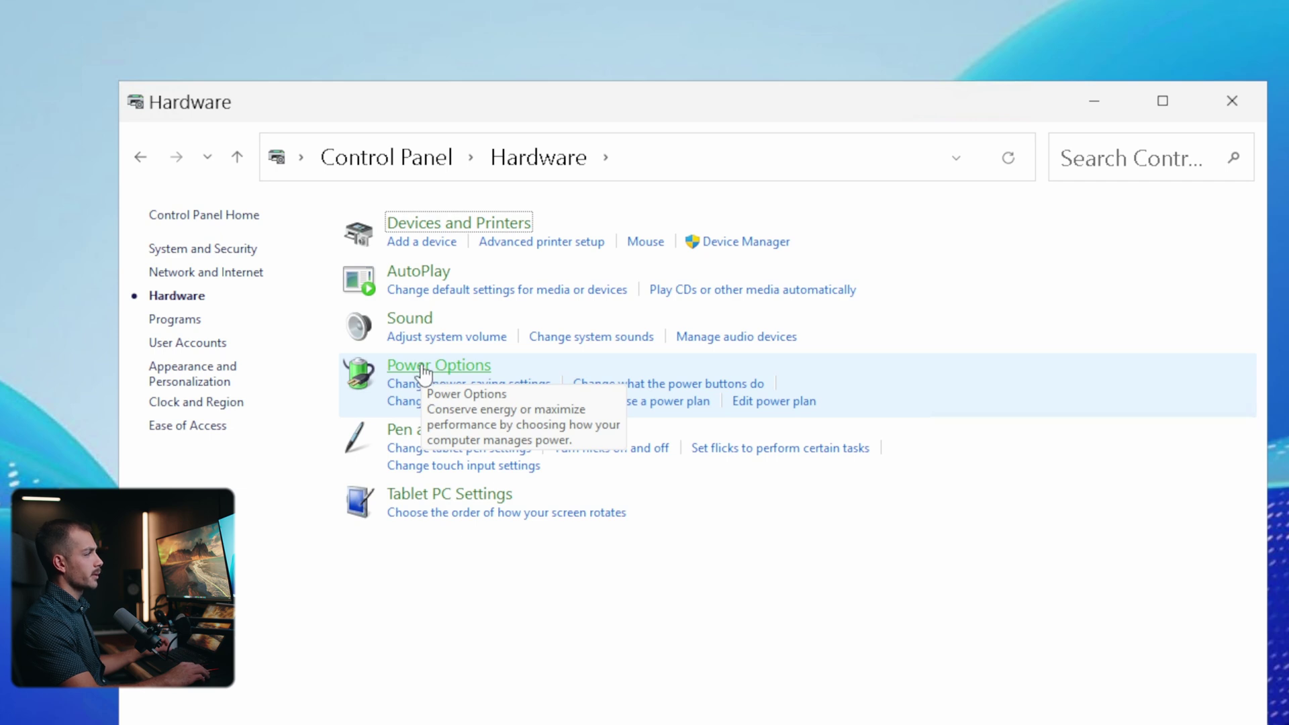
{"action": "left_click", "coordinate": [423, 371]}
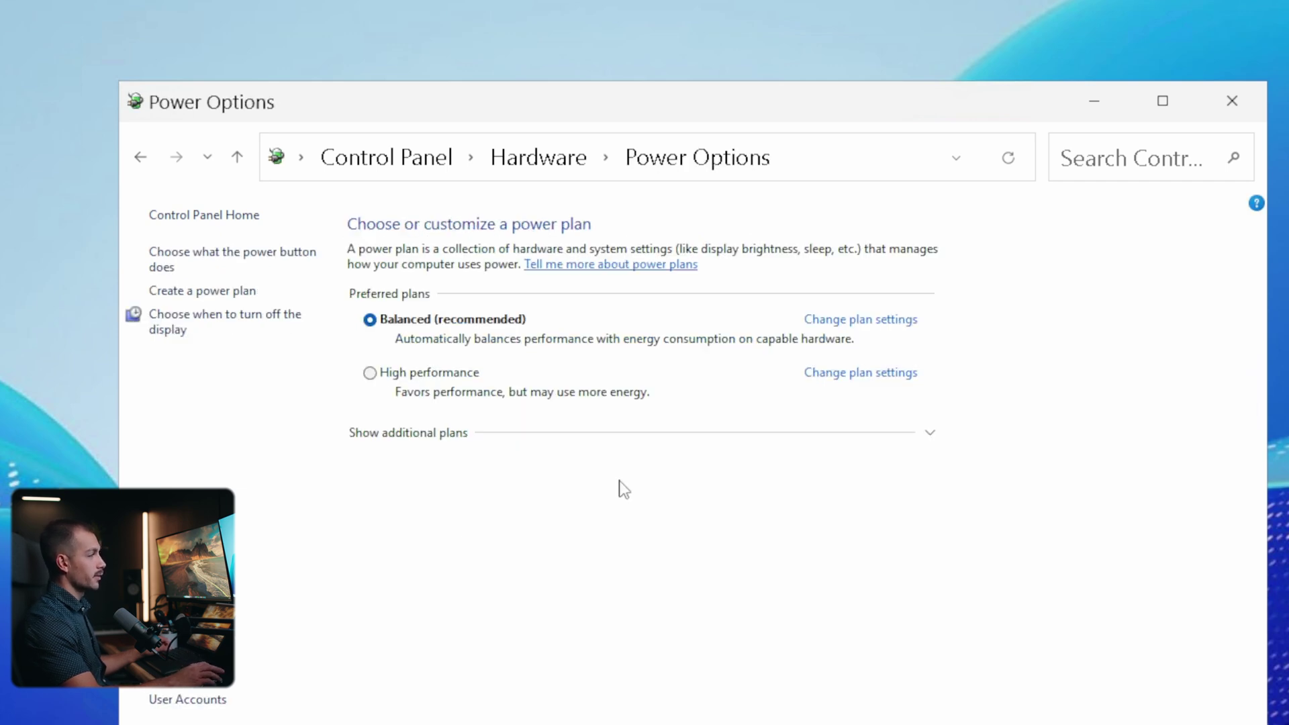
{"action": "left_click", "coordinate": [428, 373]}
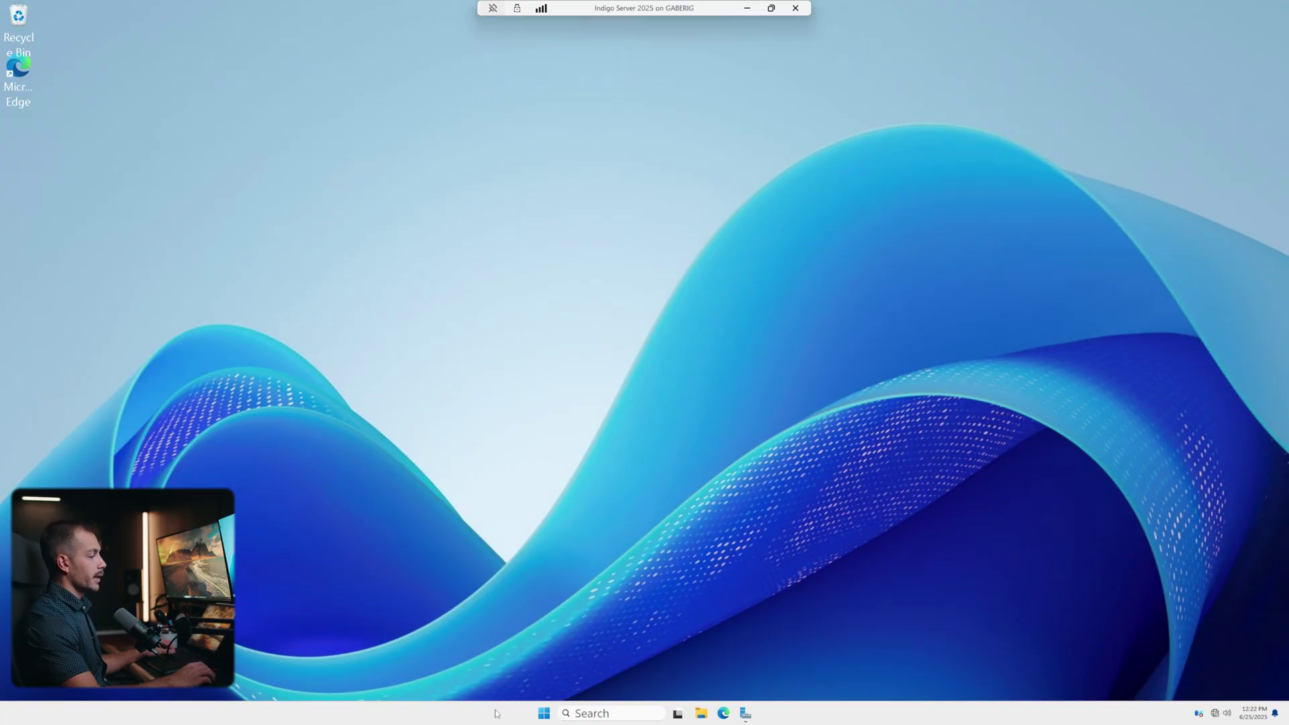
Launch Task Manager from the taskbar menu and maximize it.
{"action": "right_click", "coordinate": [495, 713]}
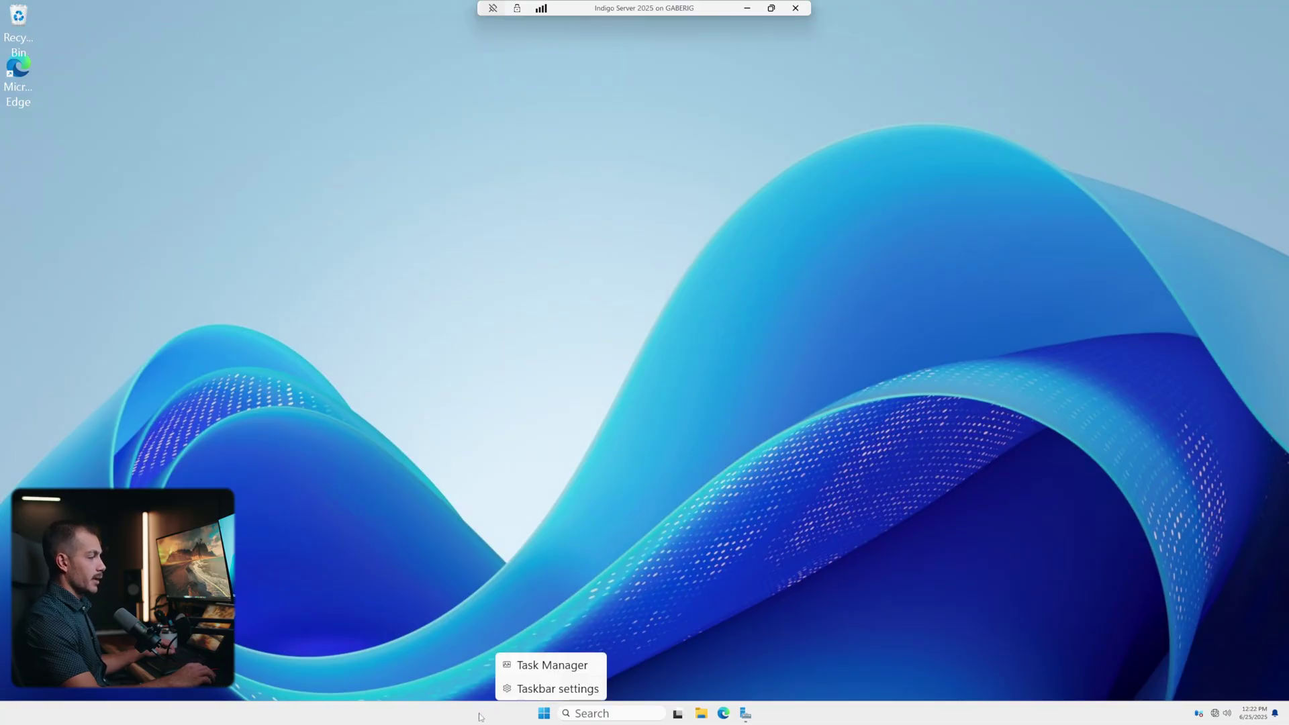
{"action": "left_click", "coordinate": [535, 667]}
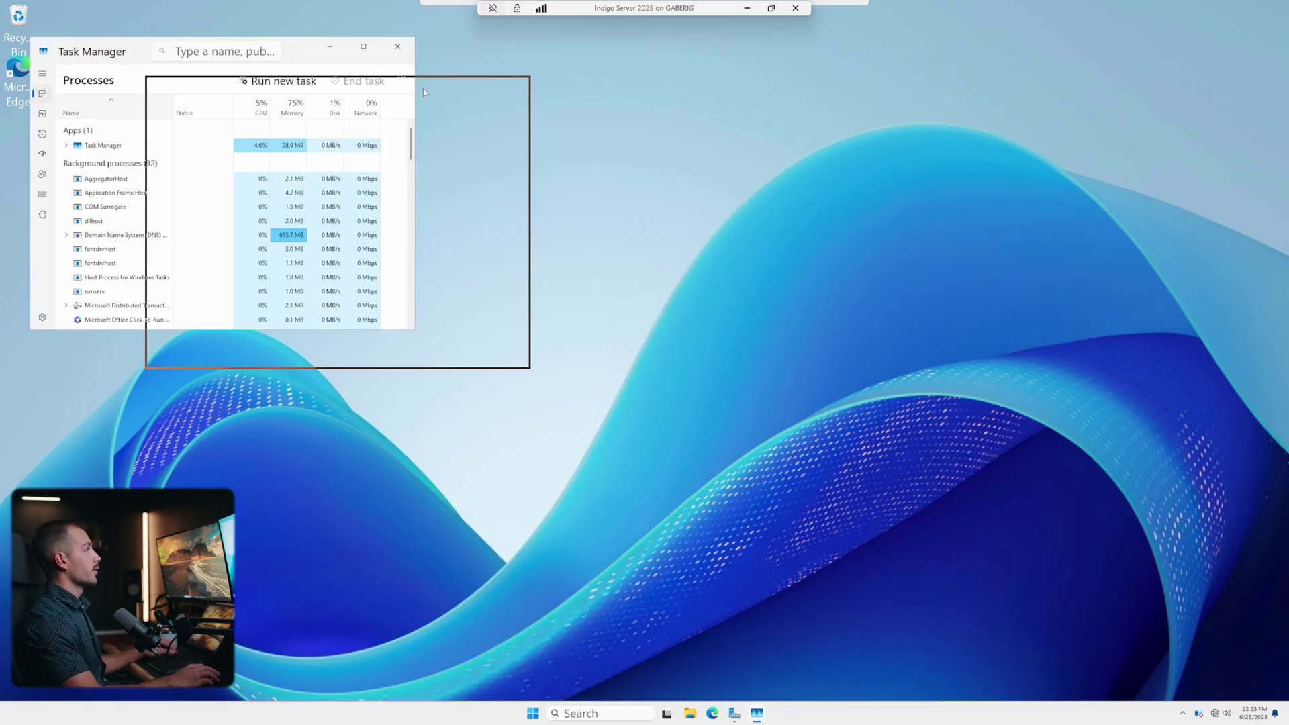
{"action": "left_click_drag", "start_coordinate": [572, 144], "coordinate": [707, 175]}
{"action": "double_click", "coordinate": [736, 158]}
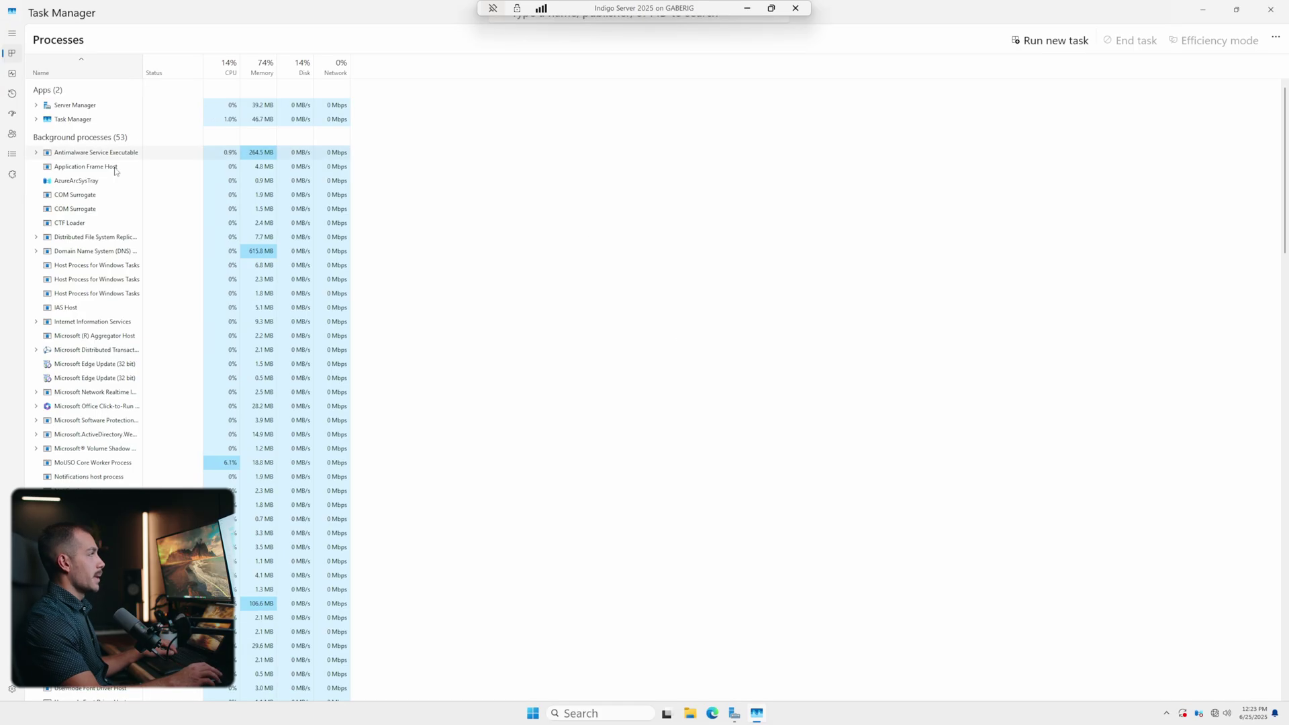
Expand the navigation pane and show Startup apps: AzureArcSysTray, SecurityHealthSystray, Terminal.
{"action": "left_click", "coordinate": [15, 34]}
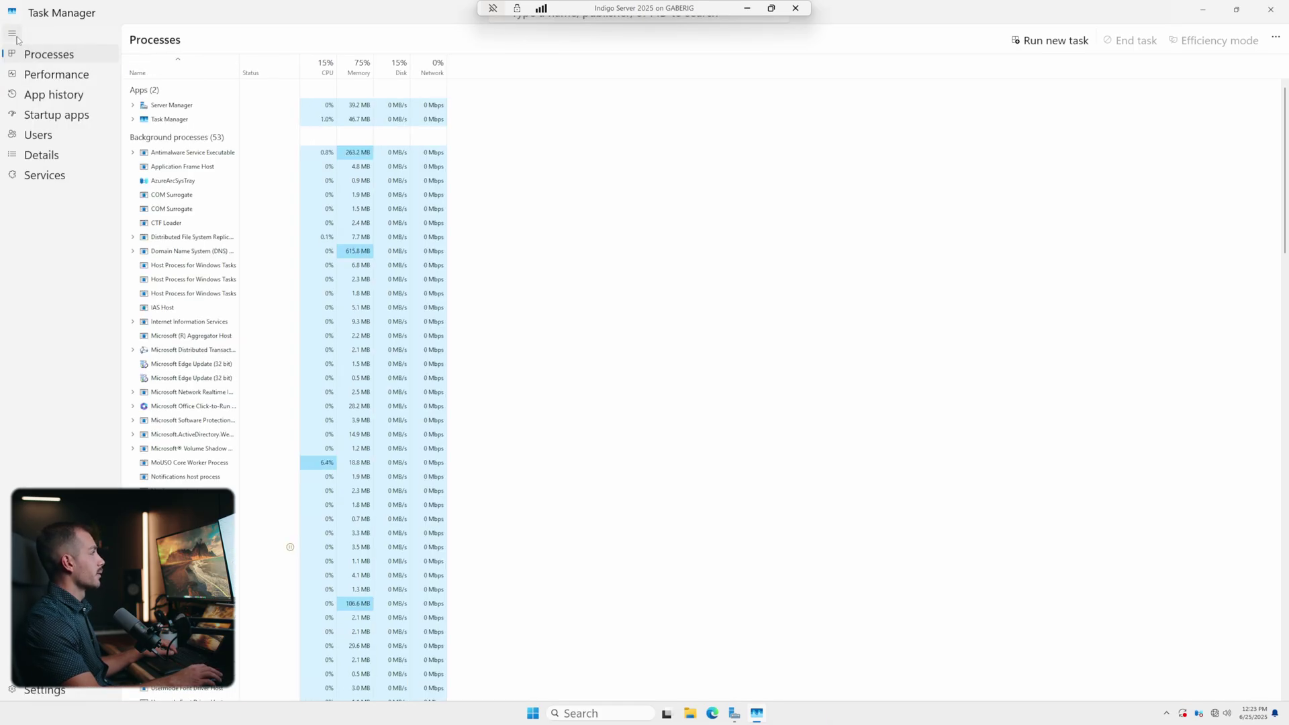
{"action": "left_click", "coordinate": [14, 34]}
{"action": "left_click", "coordinate": [13, 34]}
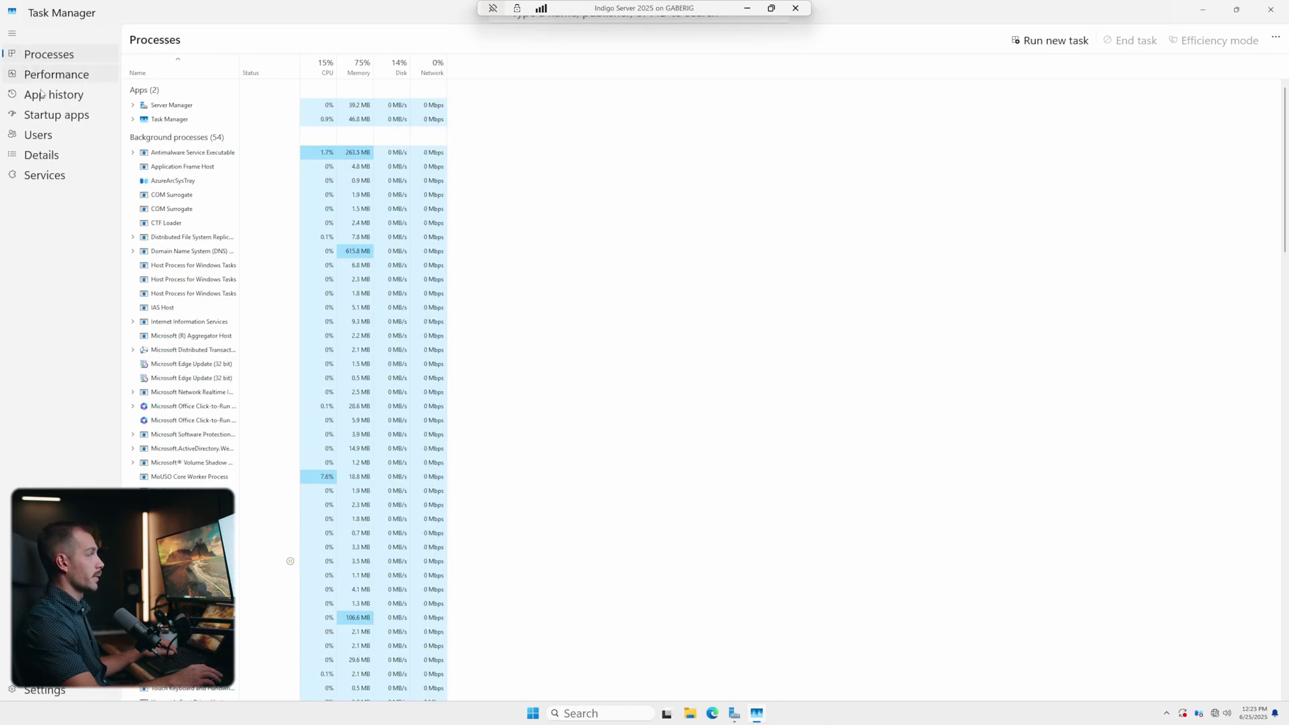
{"action": "left_click", "coordinate": [49, 121]}
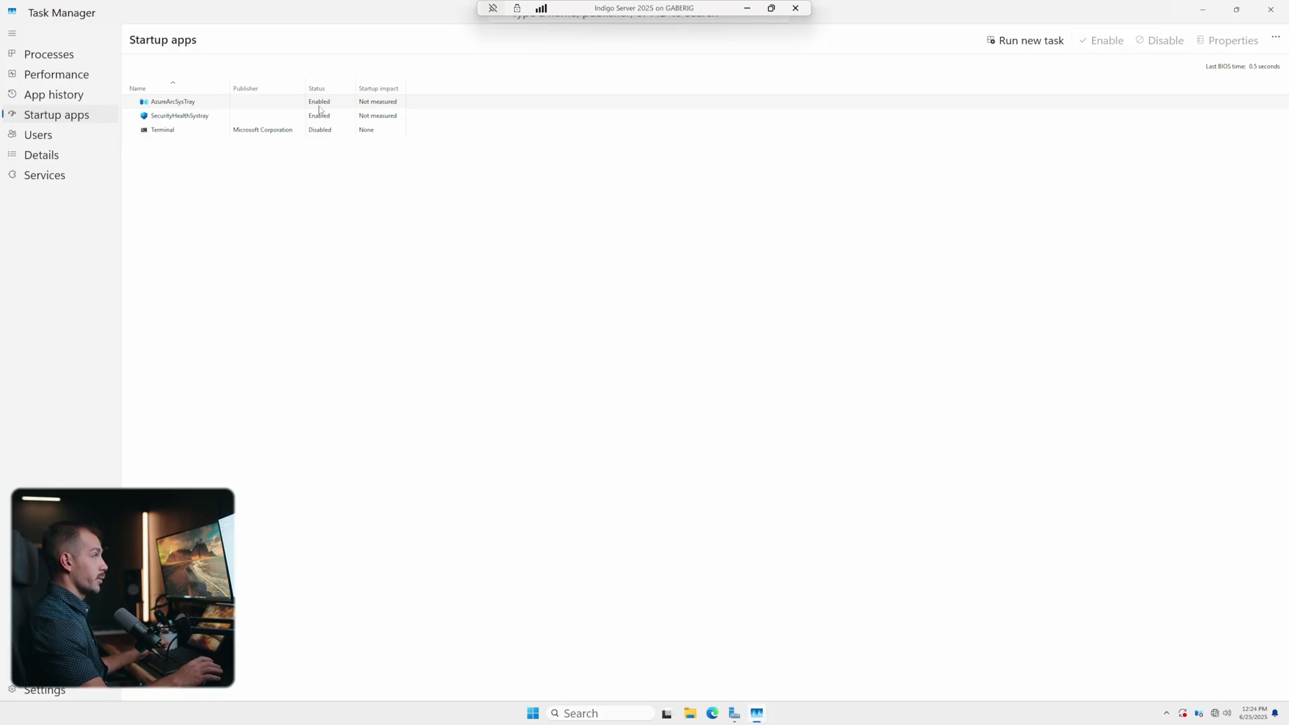
Close Task Manager and open the user's %TEMP% folder via Run.
{"action": "key", "text": "alt+F4"}
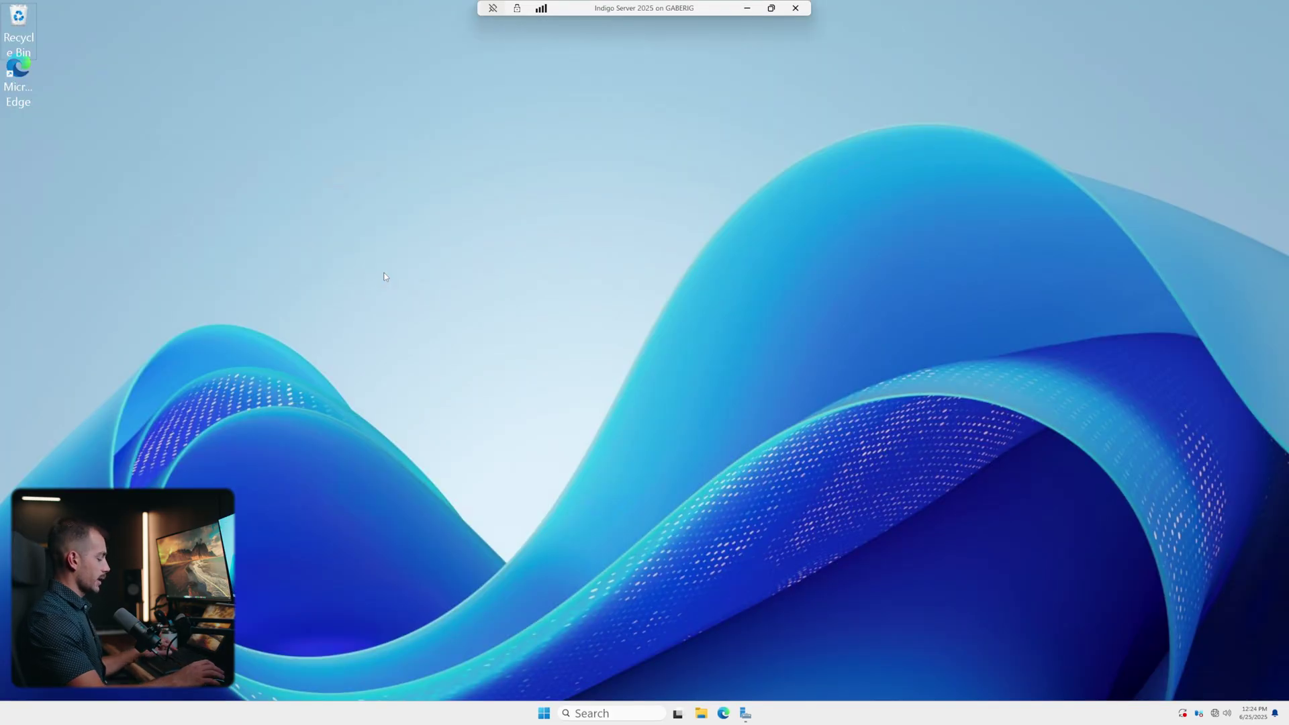
{"action": "key", "text": "super+r"}
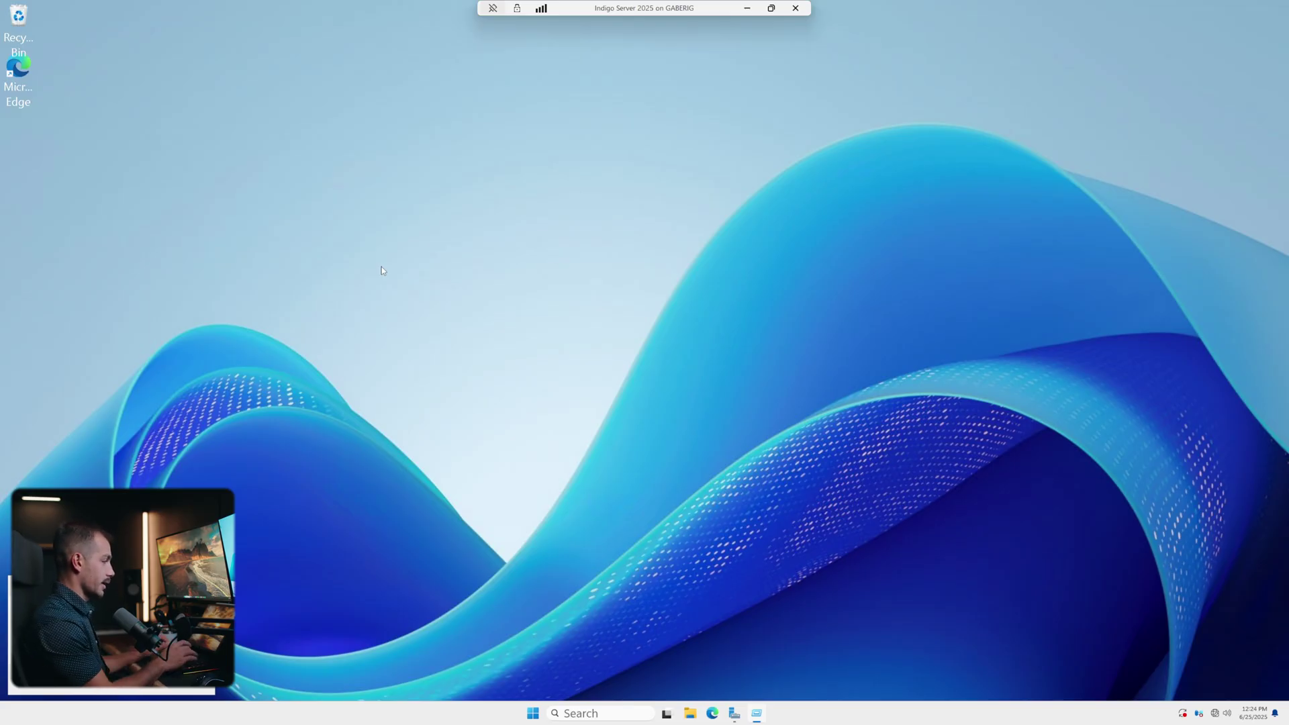
{"action": "key", "text": "Return"}
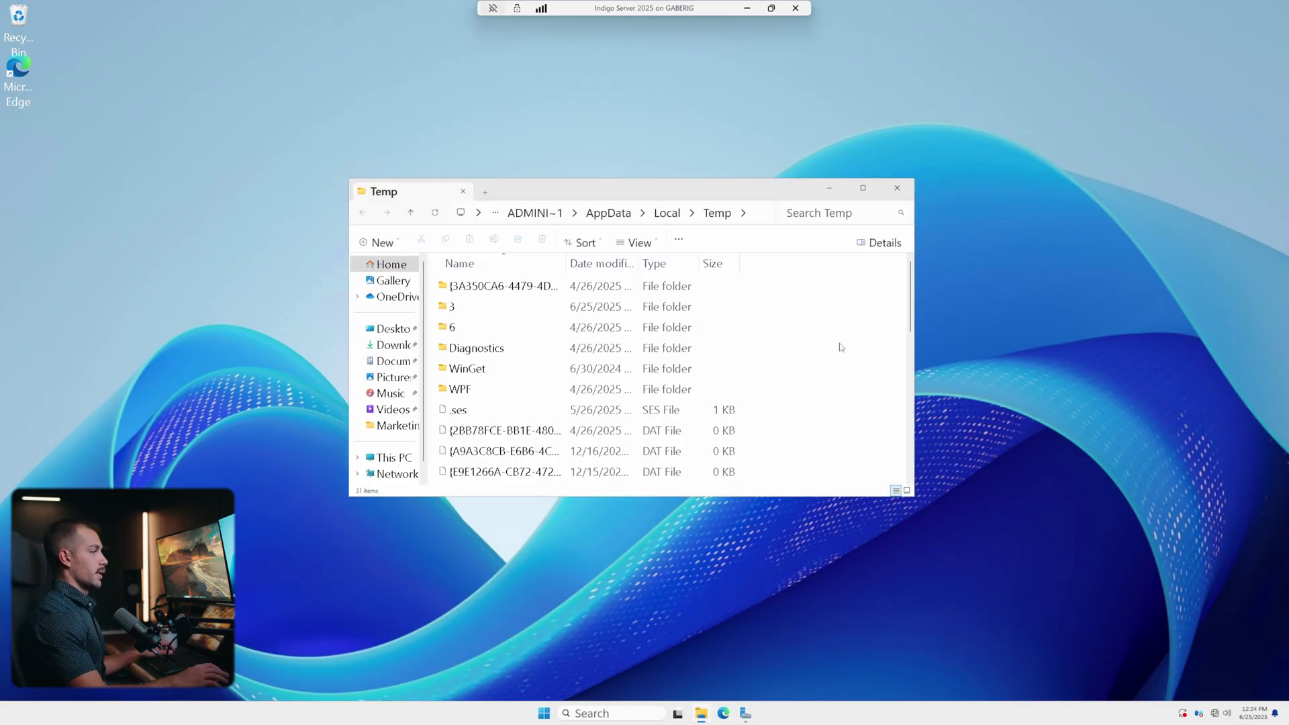
{"action": "scroll", "coordinate": [671, 393], "scroll_direction": "down", "scroll_amount": 3}
{"action": "scroll", "coordinate": [678, 349], "scroll_direction": "up", "scroll_amount": 8}
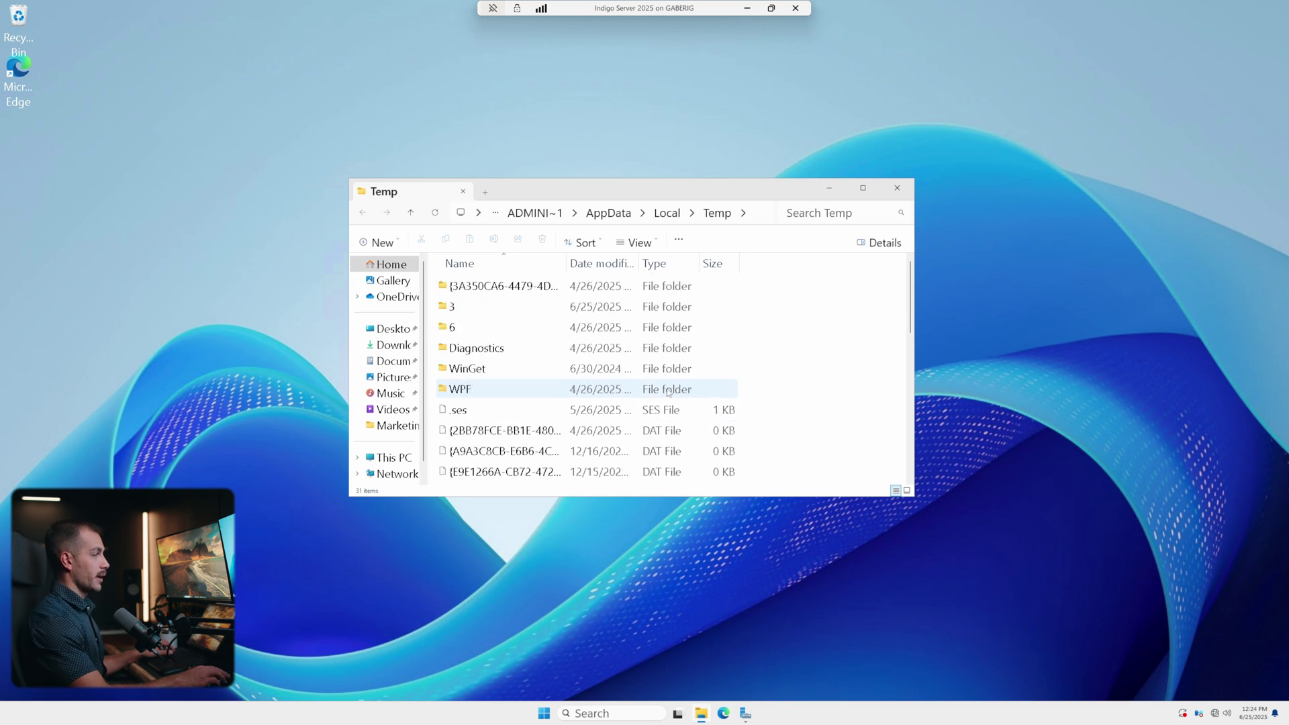
Delete all files in the Temp folder, skipping the in-use files.
{"action": "key", "text": "ctrl+a"}
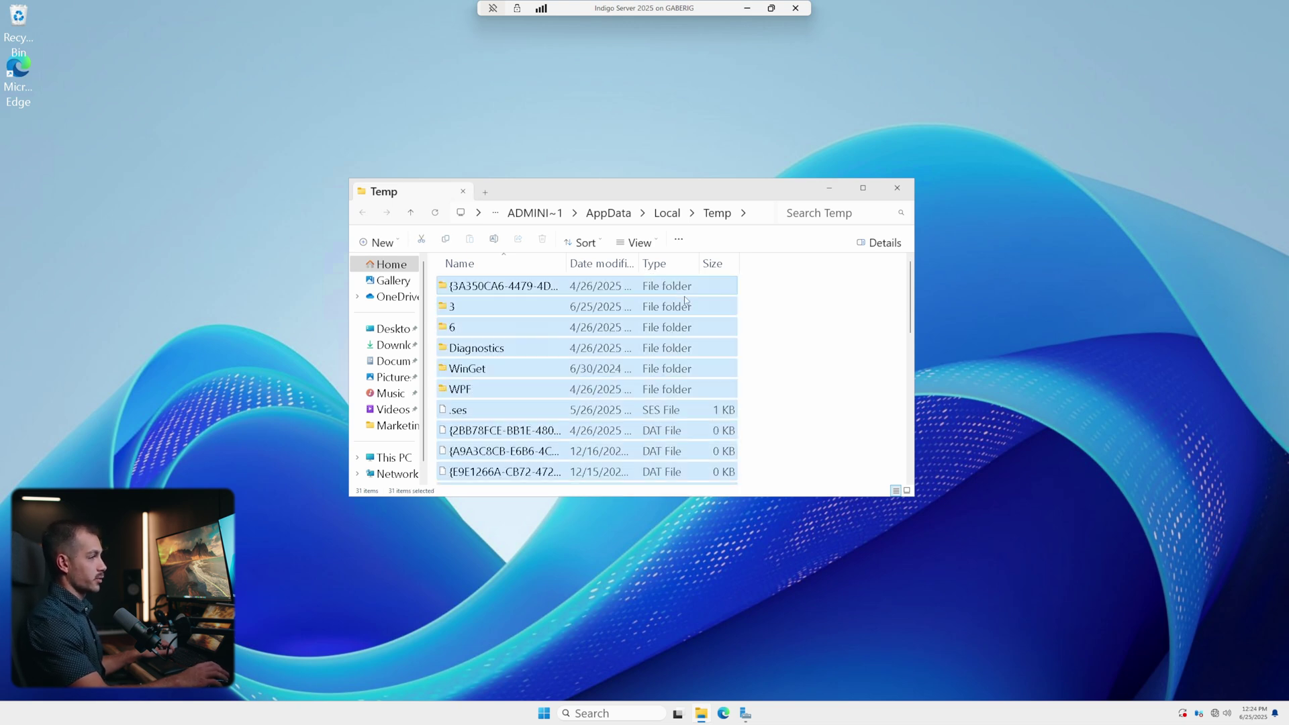
{"action": "left_click", "coordinate": [542, 242]}
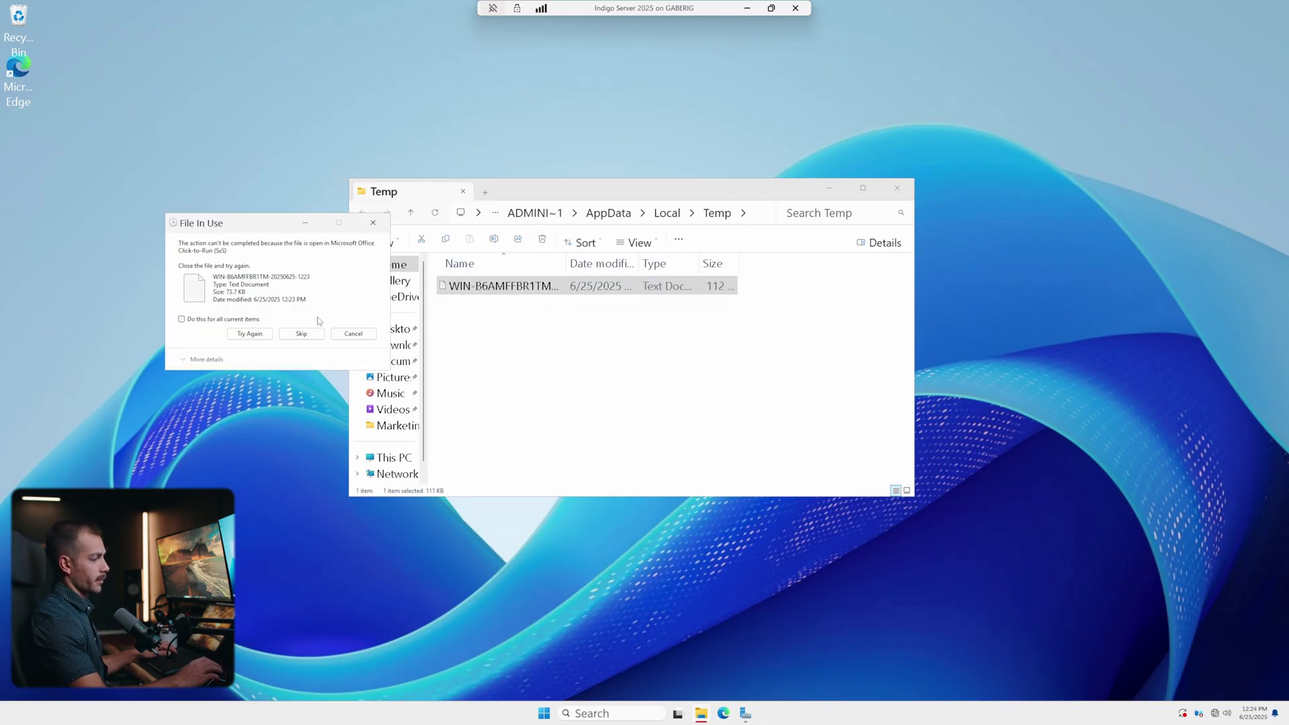
{"action": "left_click", "coordinate": [301, 333]}
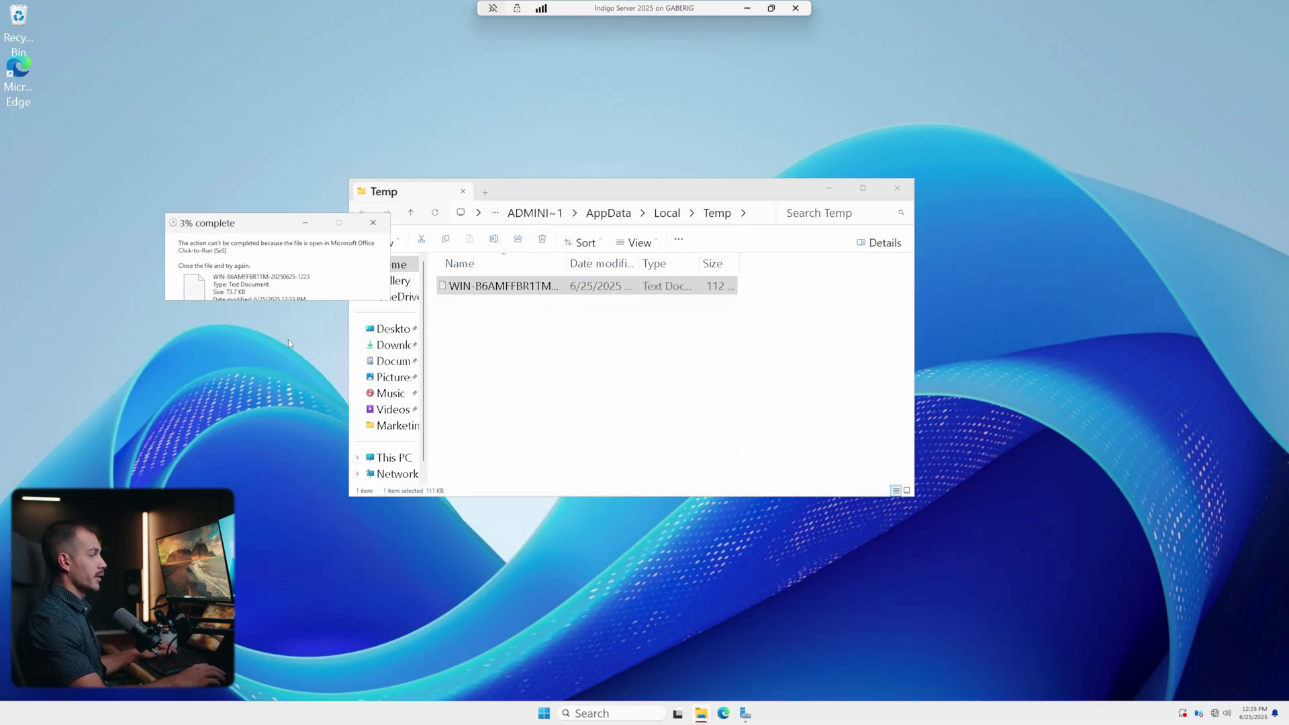
{"action": "left_click", "coordinate": [597, 361]}
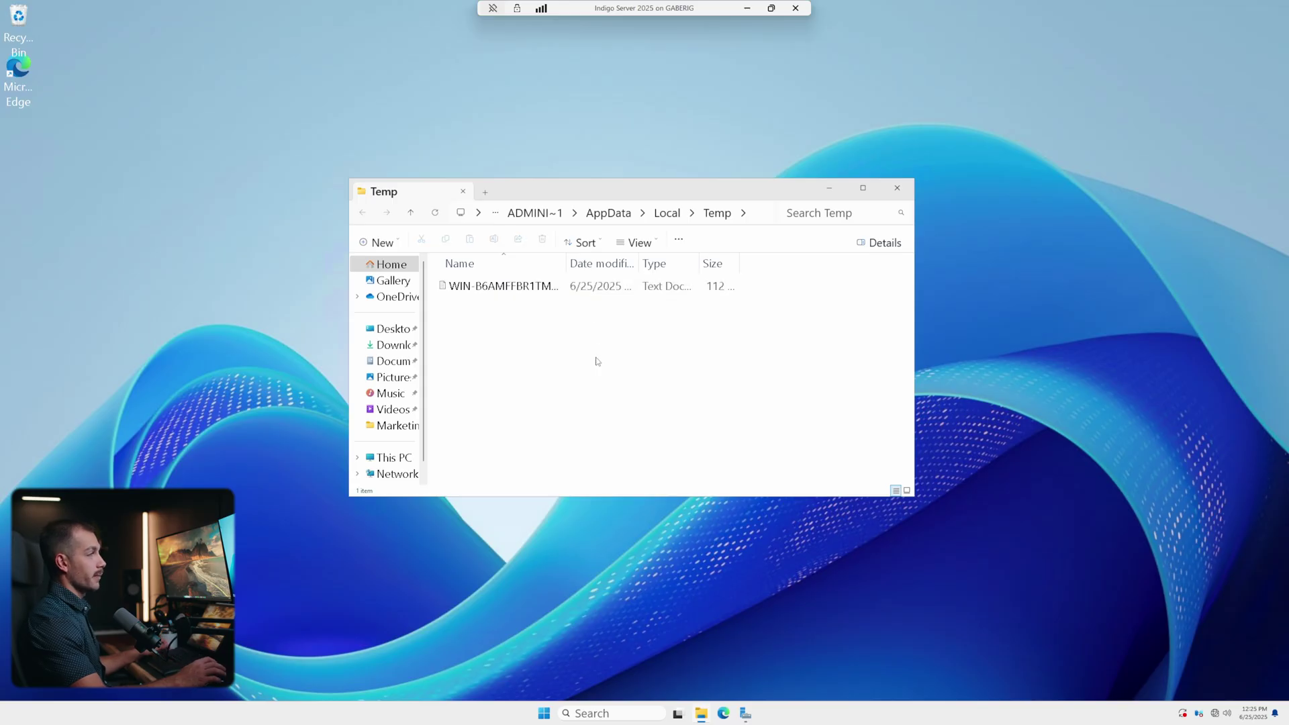
Go to C:\ through the address bar.
{"action": "key", "text": "ctrl+l"}
{"action": "type", "text": "C:\\"}
{"action": "key", "text": "Return"}
Paste and fix the C:\Windows\Temp path, then open that folder.
{"action": "type", "text": "C:\\Windows\\Temp"}
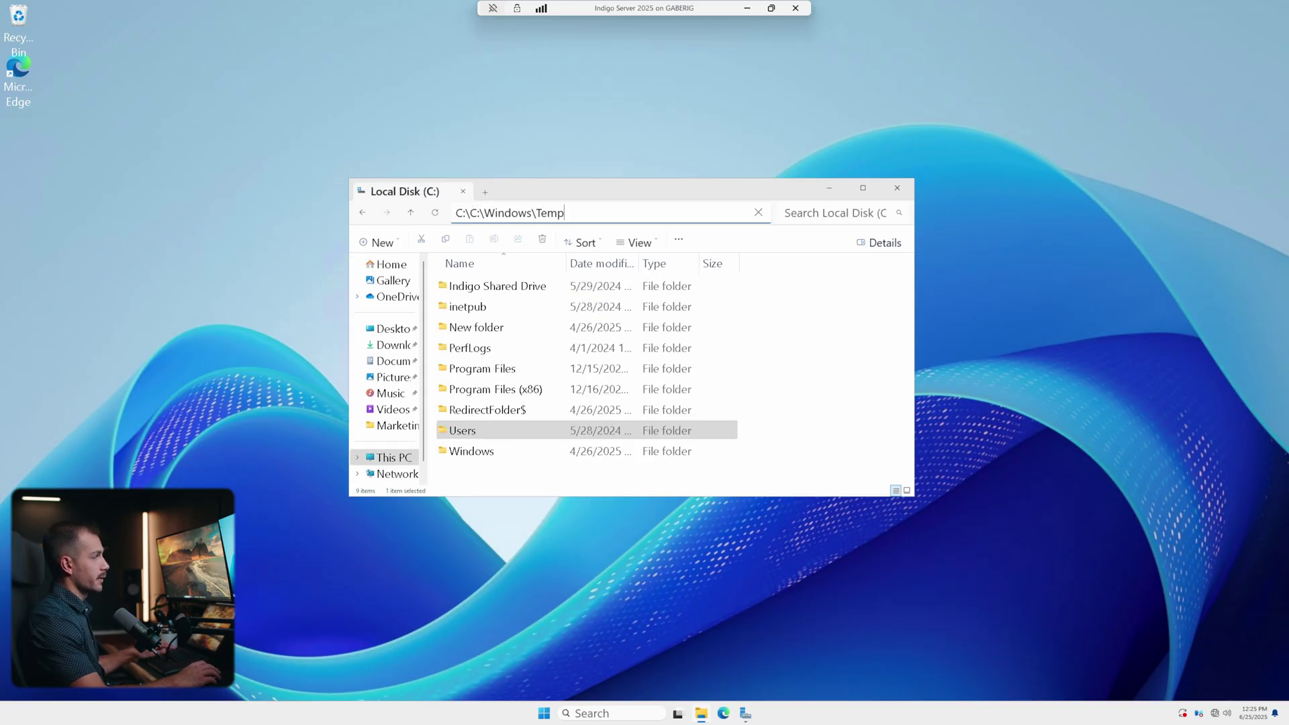
{"action": "key", "text": "shift+Left"}
{"action": "key", "text": "shift+Left"}
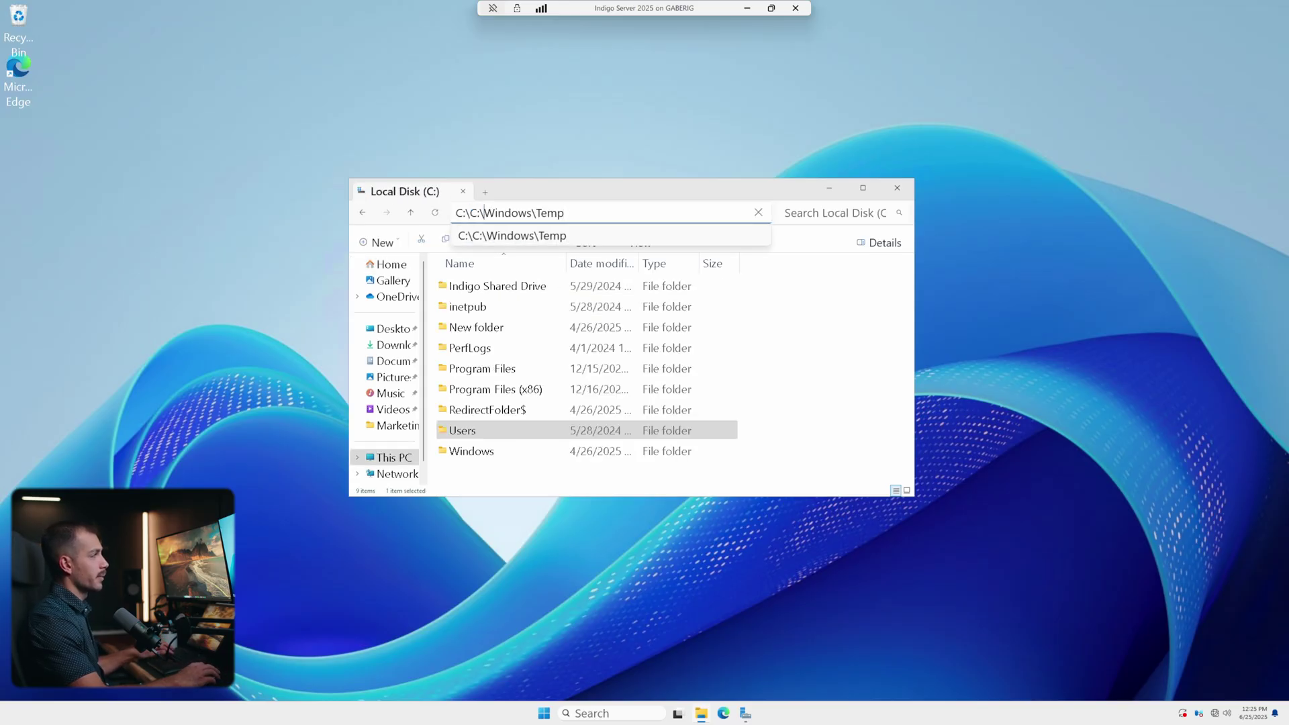
{"action": "key", "text": "Delete"}
{"action": "key", "text": "Delete"}
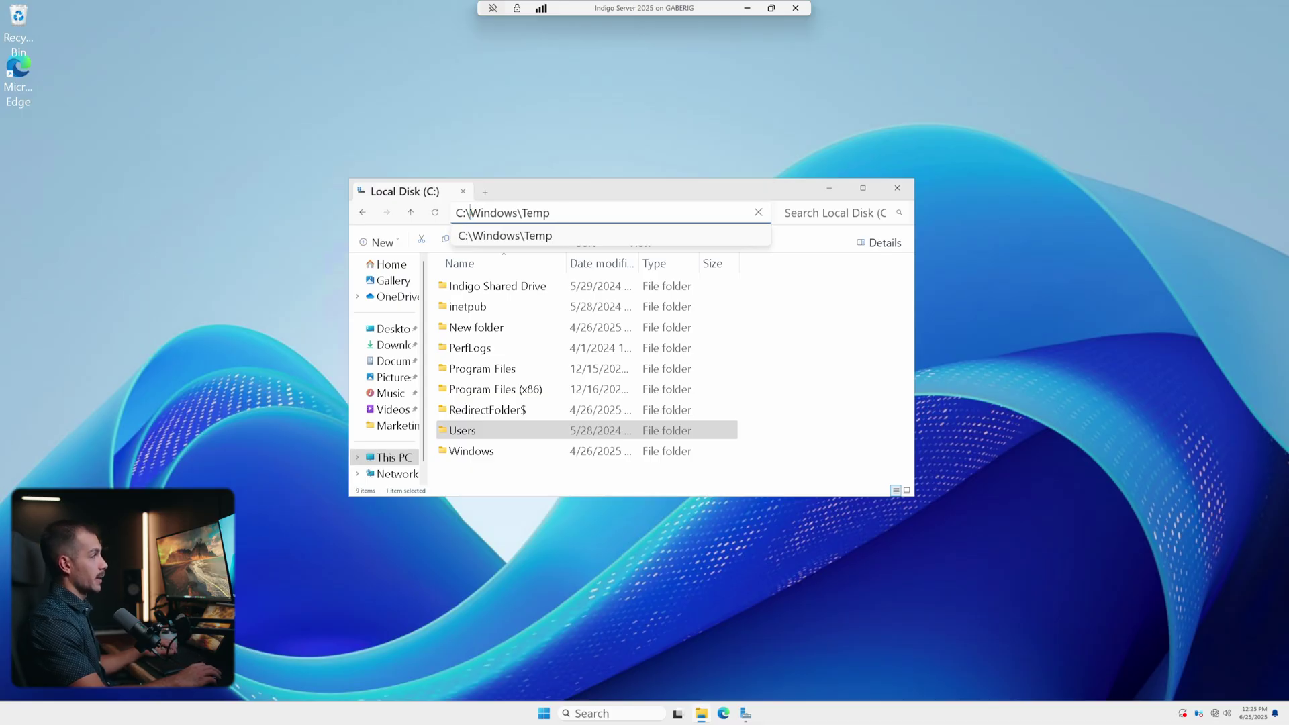
{"action": "left_click", "coordinate": [557, 237]}
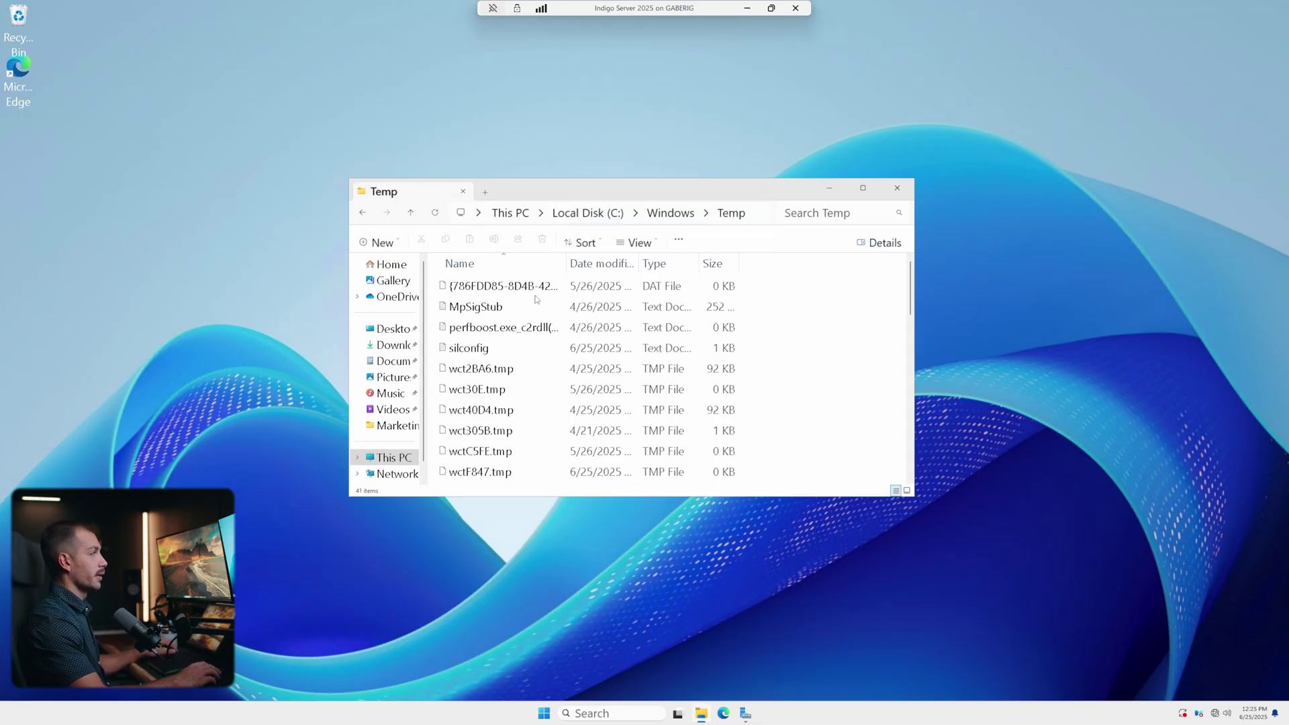
Delete every file in C:\Windows\Temp except the in-use one, then close Explorer.
{"action": "left_click", "coordinate": [483, 308]}
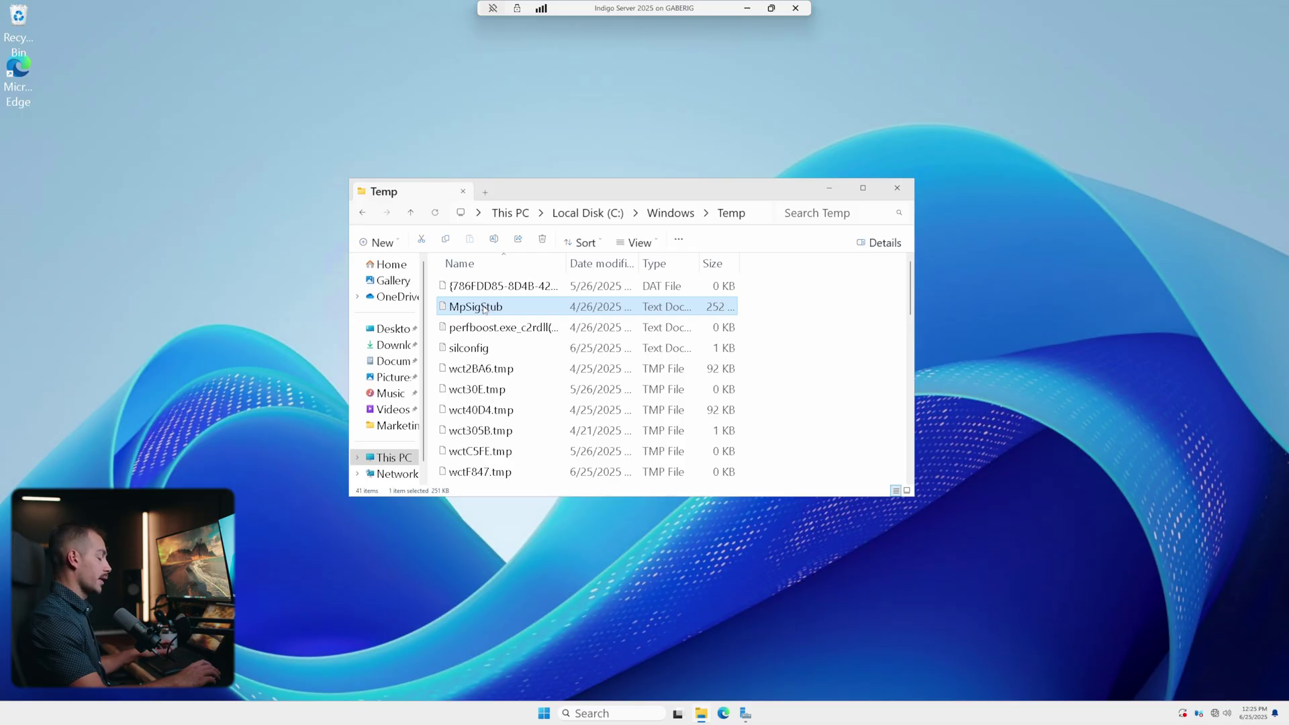
{"action": "key", "text": "ctrl+a"}
{"action": "key", "text": "Delete"}
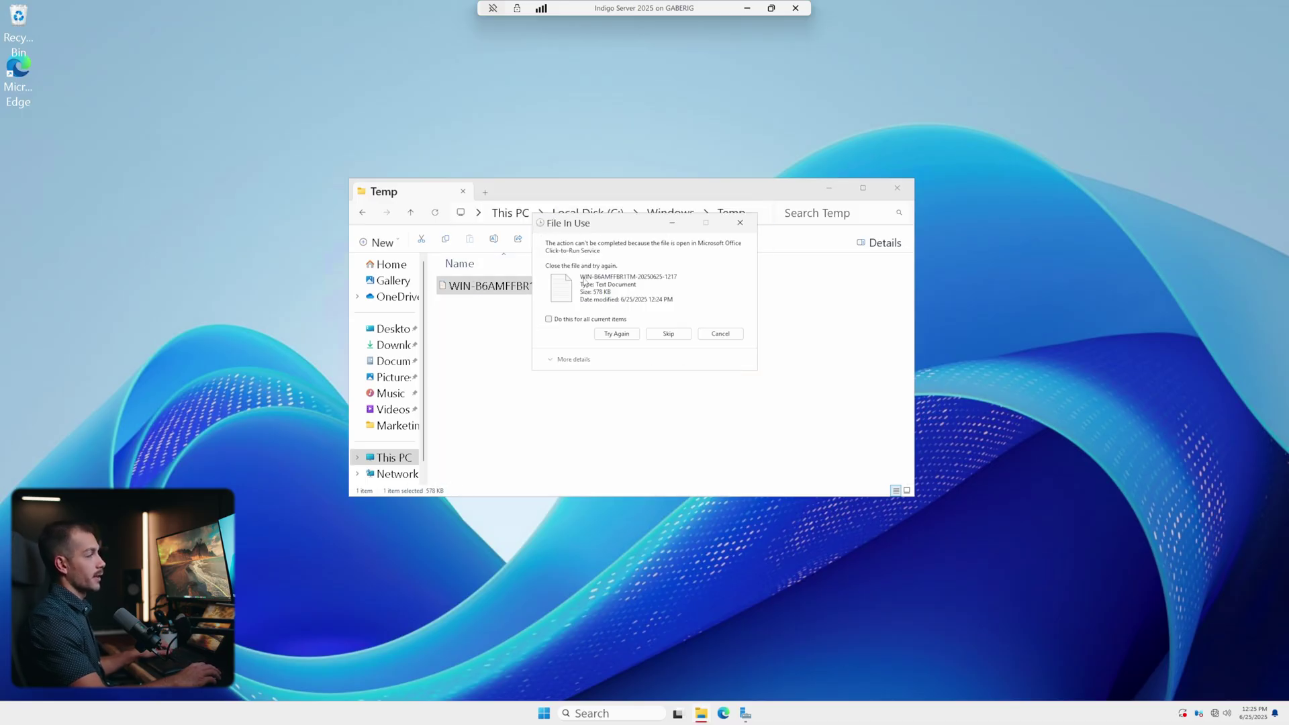
{"action": "left_click", "coordinate": [661, 335]}
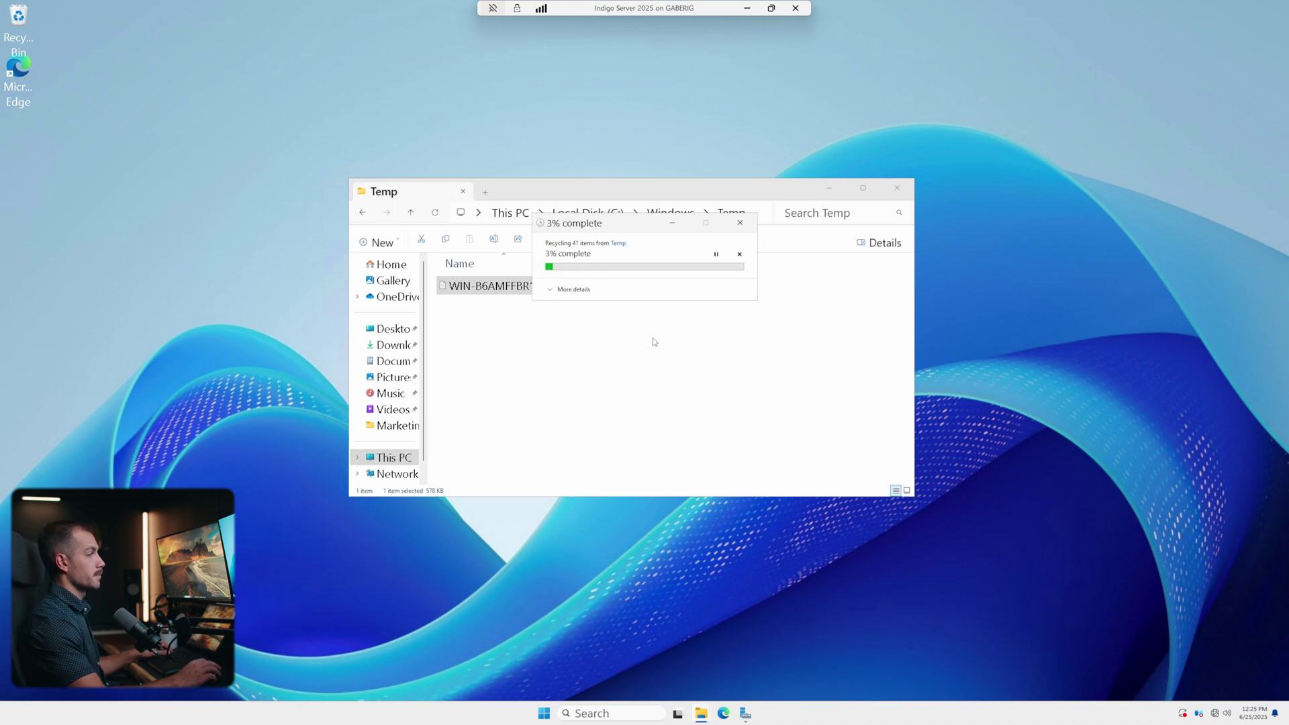
{"action": "left_click", "coordinate": [897, 188]}
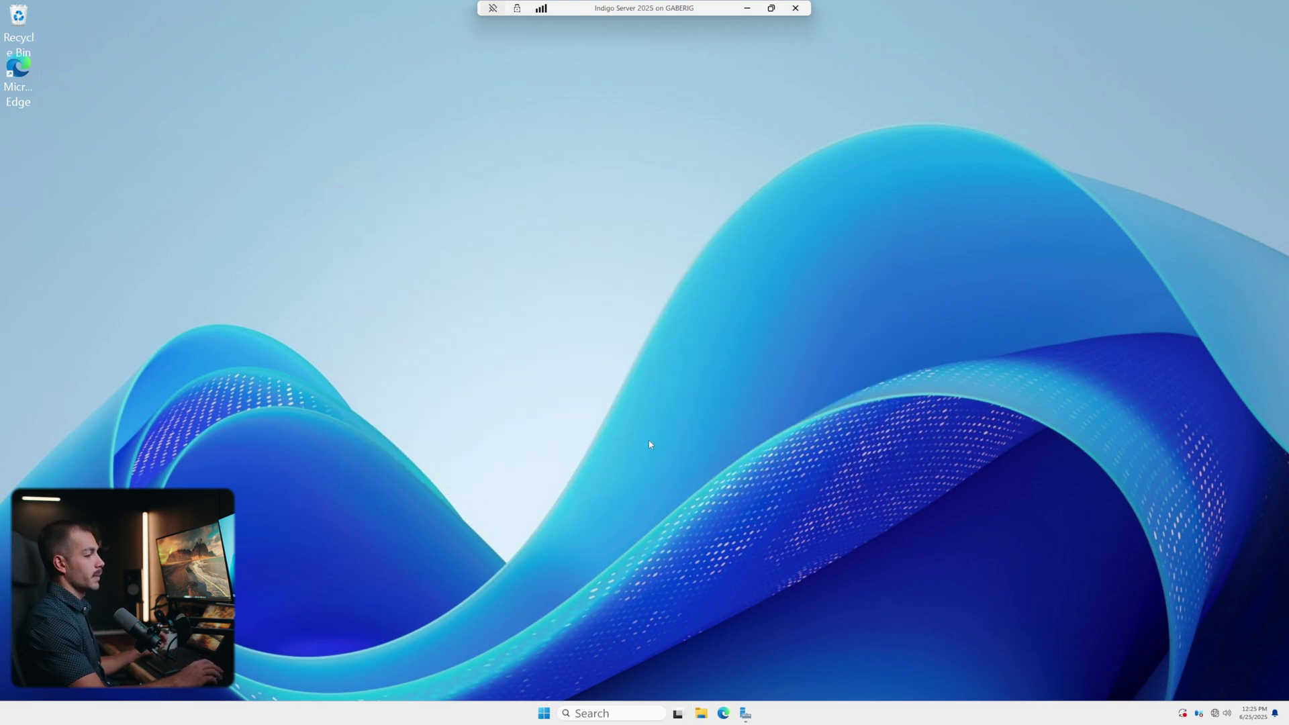
View Task Manager's CPU graph full-screen at 1%, then close it and open Start.
{"action": "right_click", "coordinate": [502, 711]}
{"action": "left_click", "coordinate": [549, 664]}
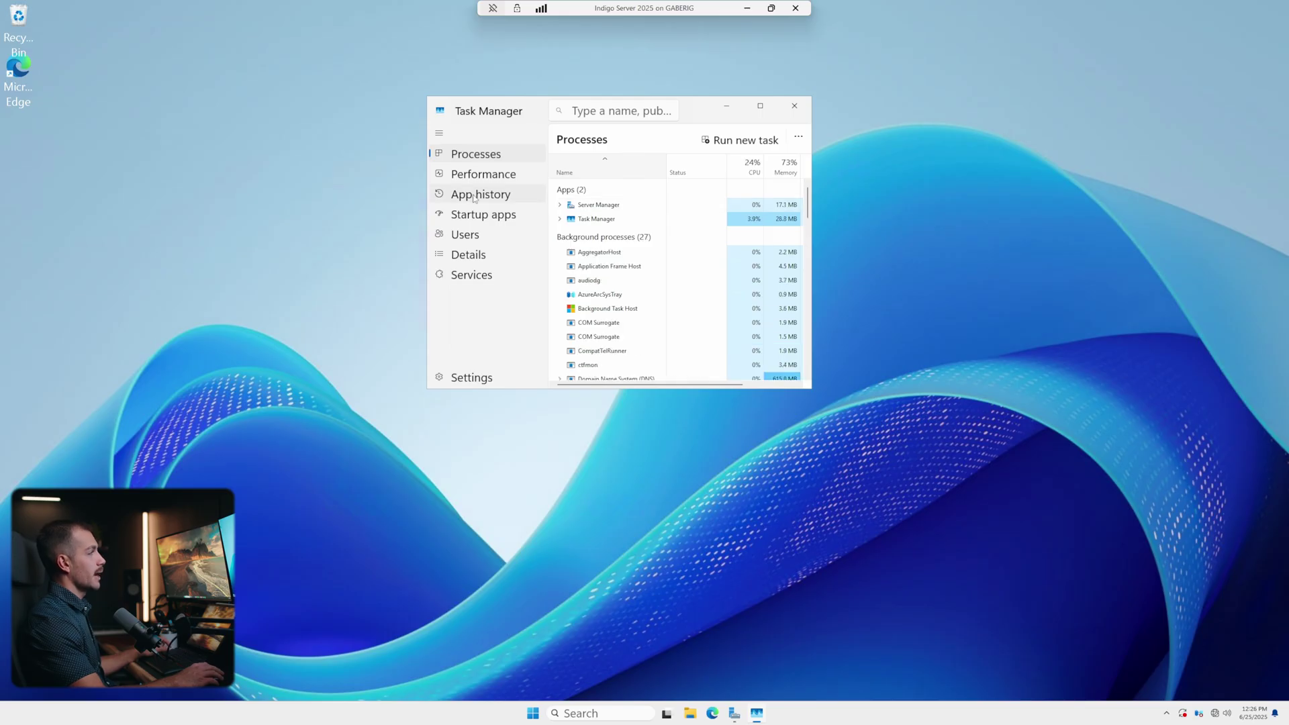
{"action": "left_click", "coordinate": [478, 175]}
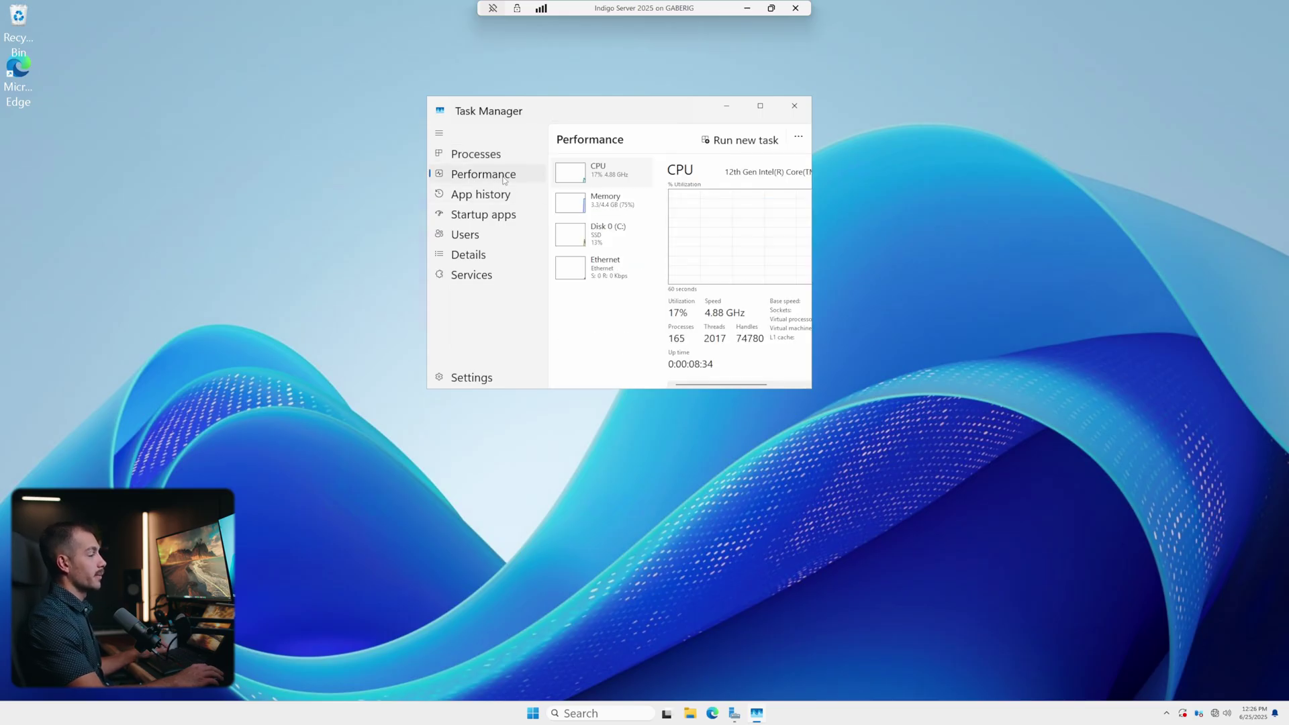
{"action": "double_click", "coordinate": [713, 111]}
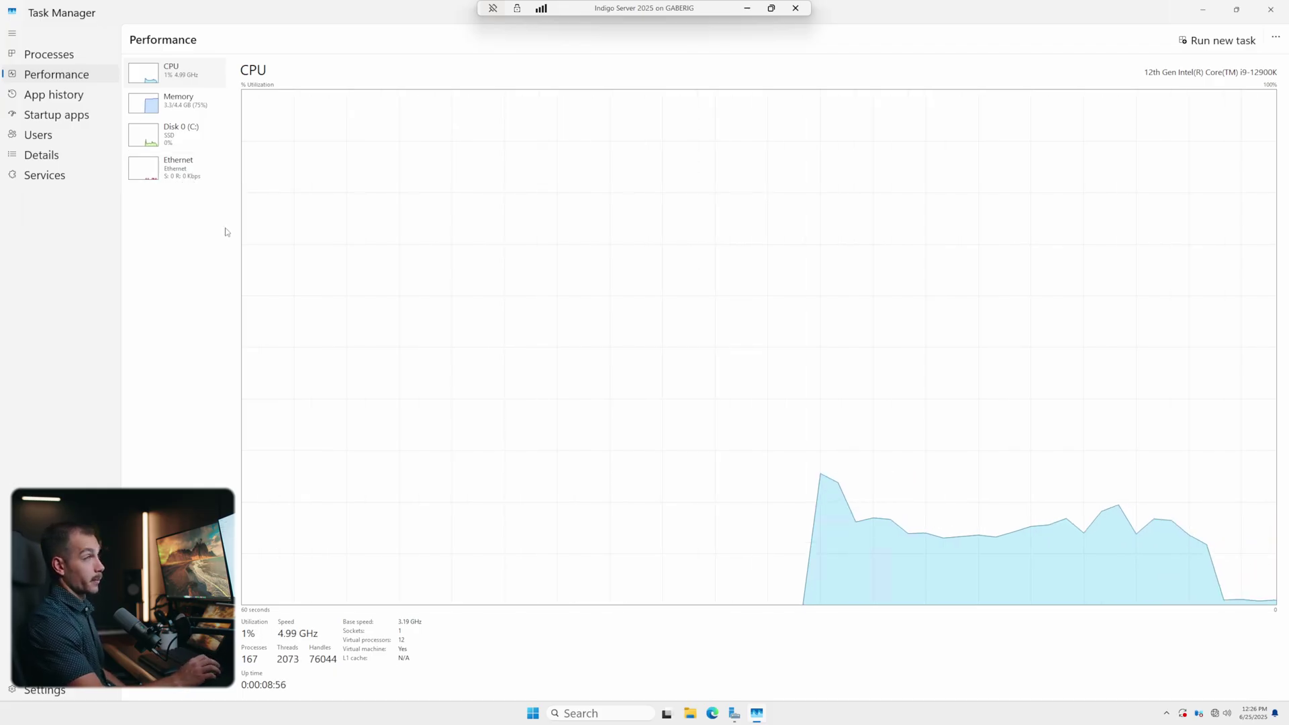
{"action": "key", "text": "alt+F4"}
{"action": "key", "text": "super"}
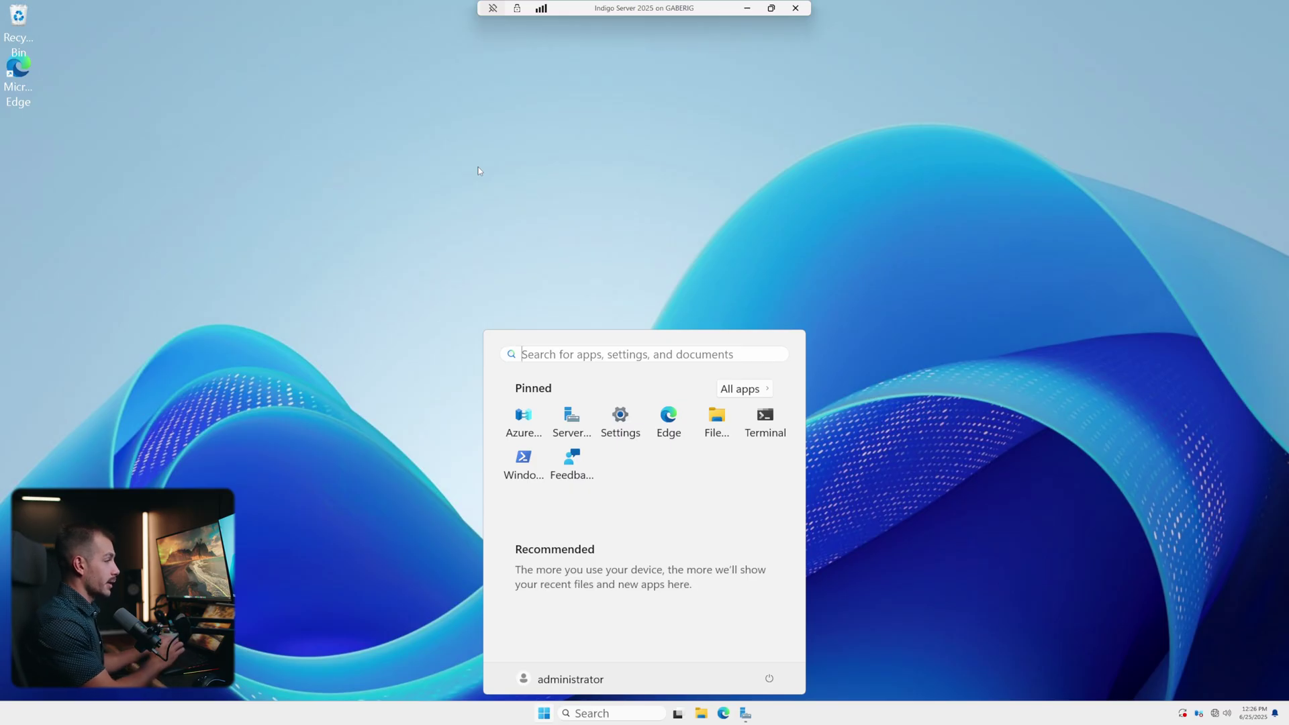
Launch Server Manager by searching 'serv' and maximize its Dashboard.
{"action": "key", "text": "super+s"}
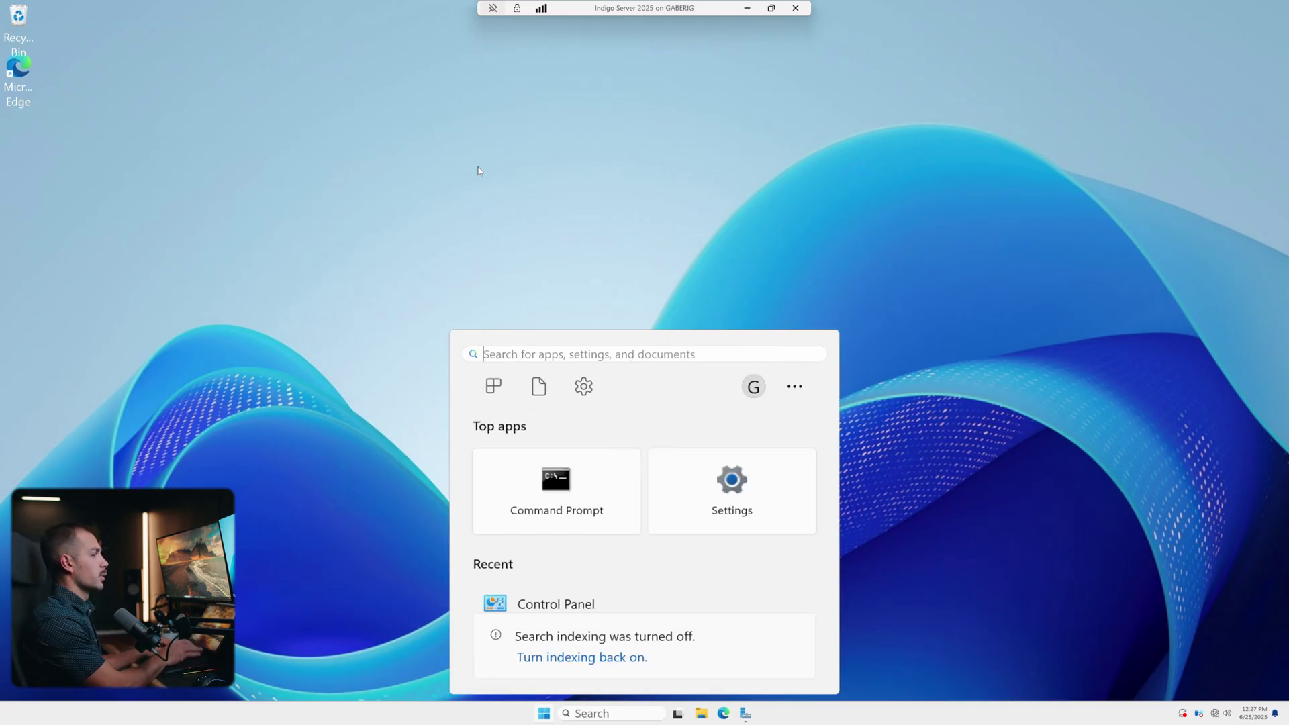
{"action": "type", "text": "serv"}
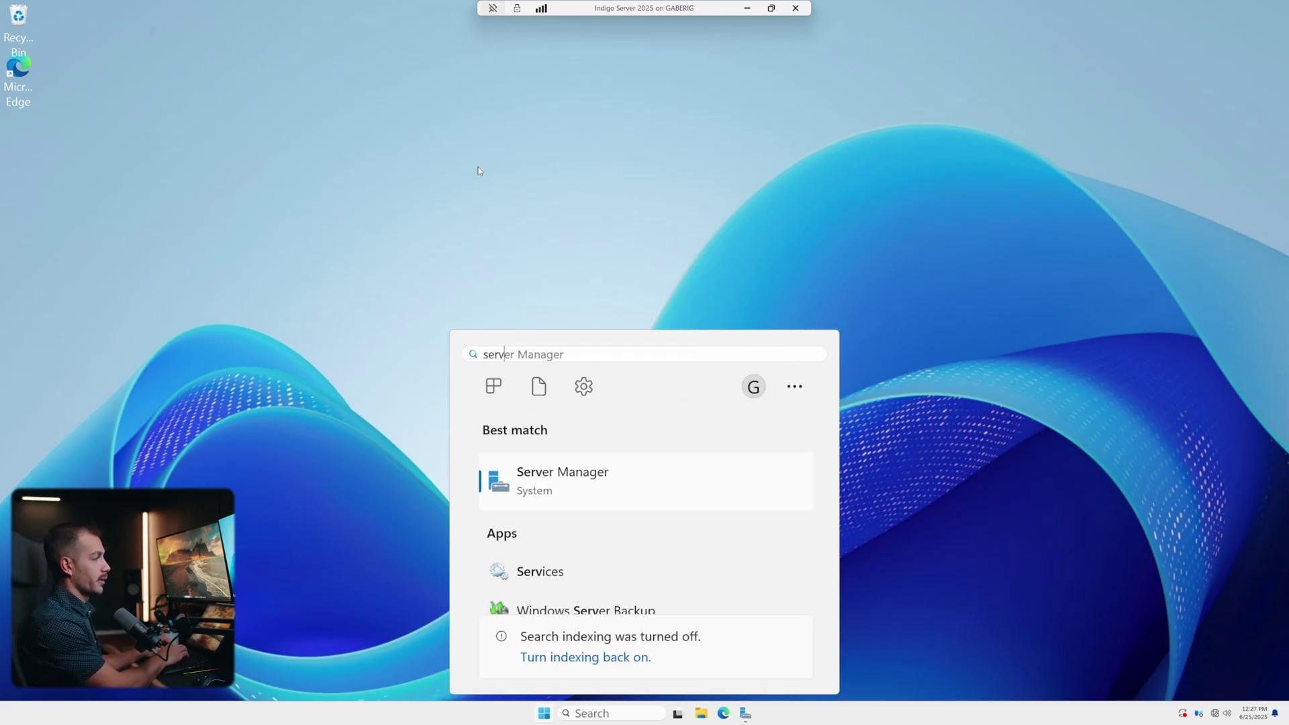
{"action": "key", "text": "Return"}
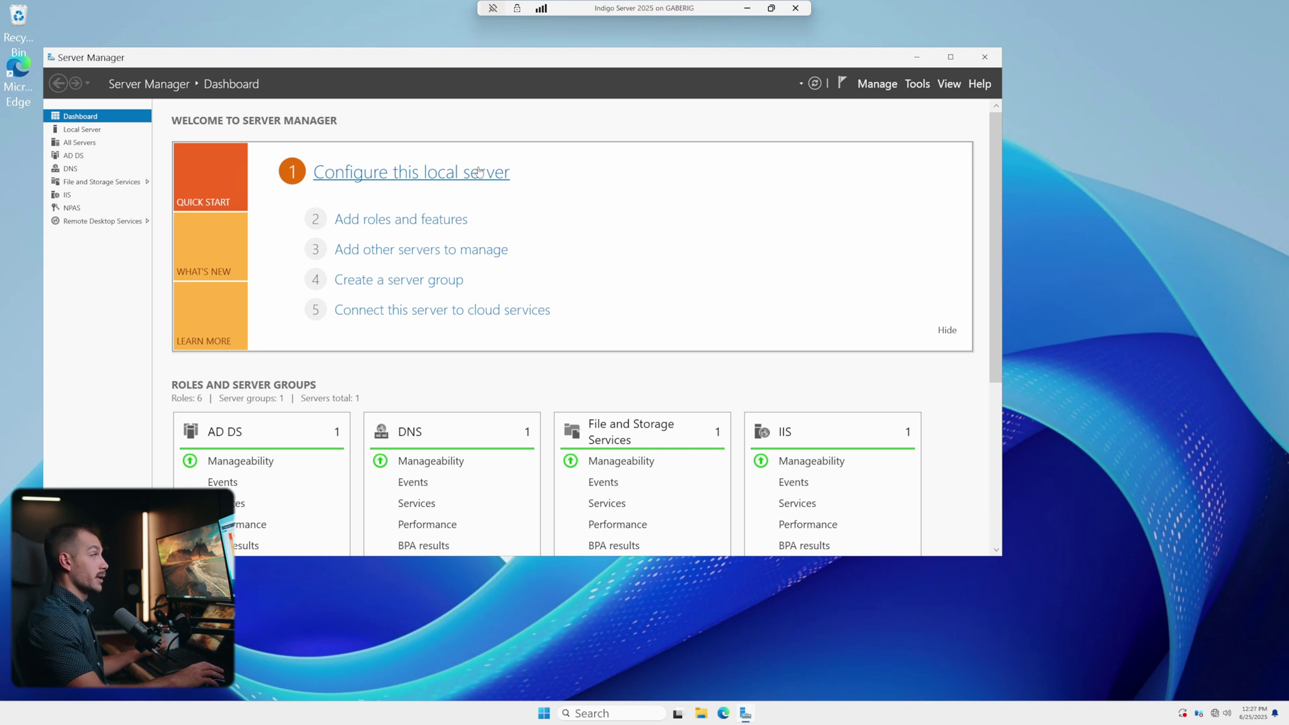
{"action": "mouse_move", "coordinate": [963, 65]}
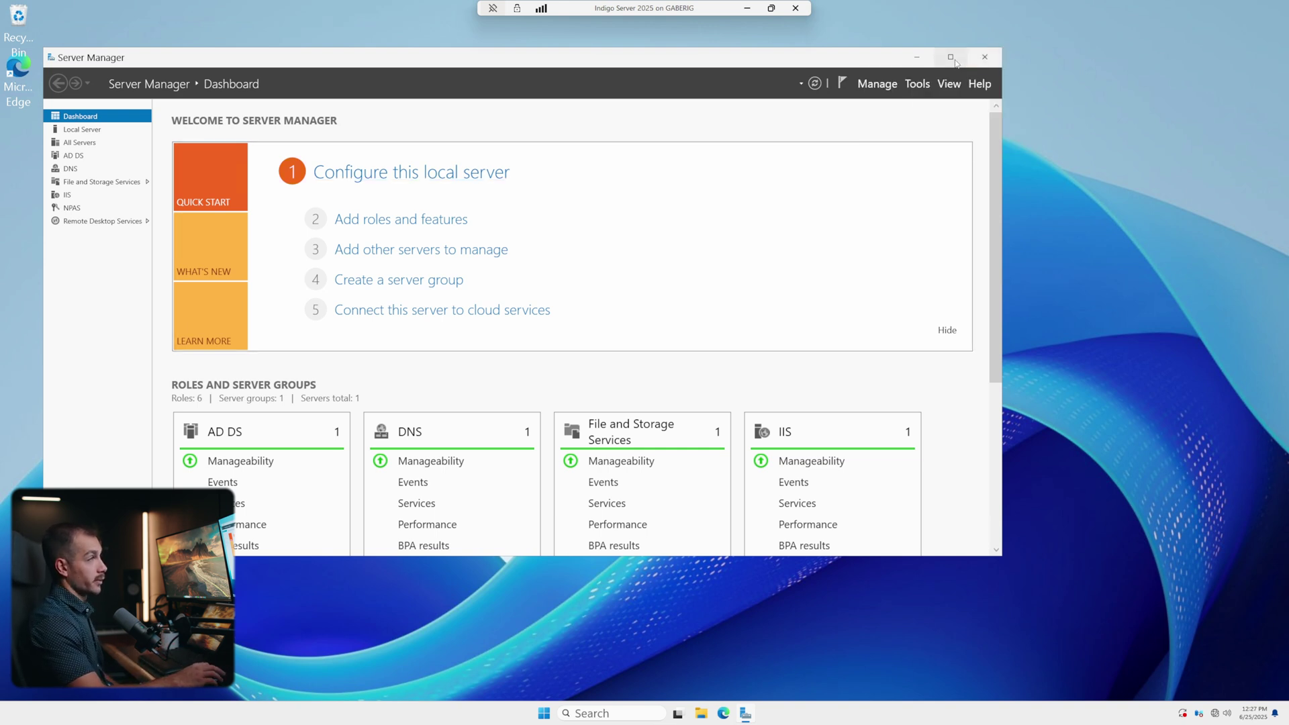
{"action": "left_click", "coordinate": [952, 59]}
Start Manage > Remove Roles and Features and advance to the installed Server Roles list.
{"action": "left_click", "coordinate": [1168, 33]}
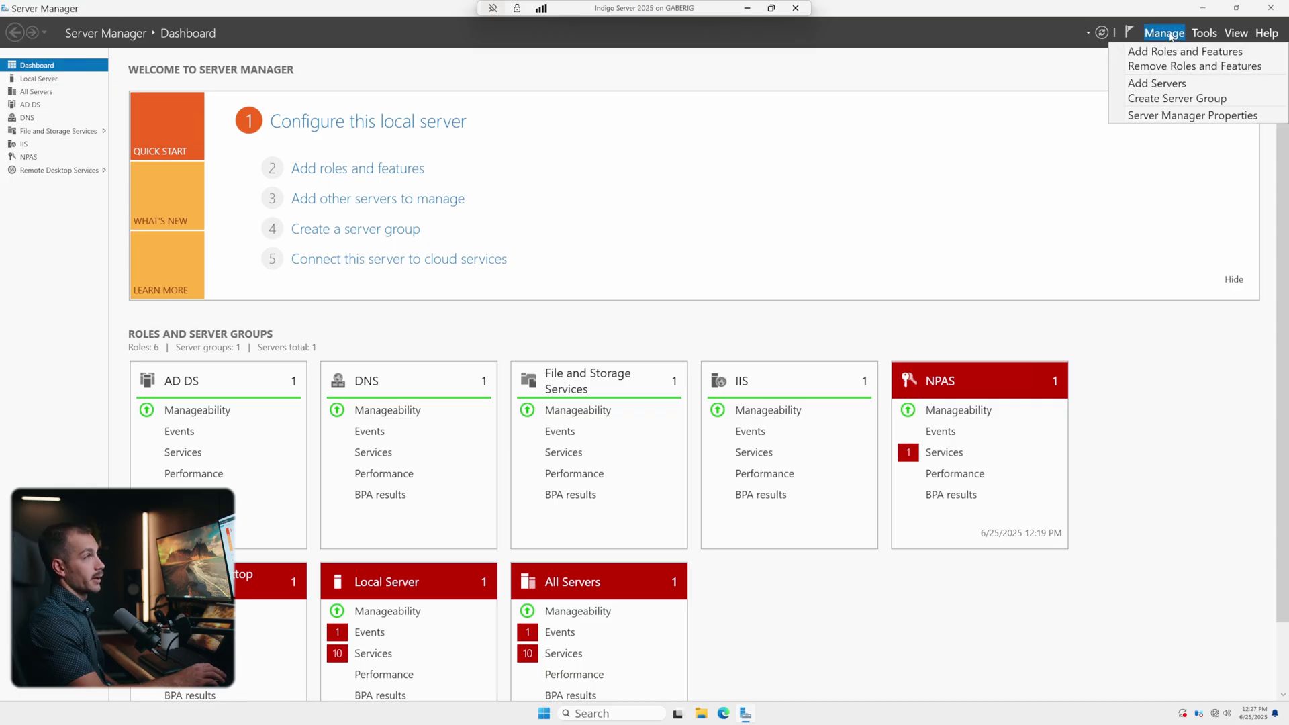
{"action": "left_click", "coordinate": [1178, 66]}
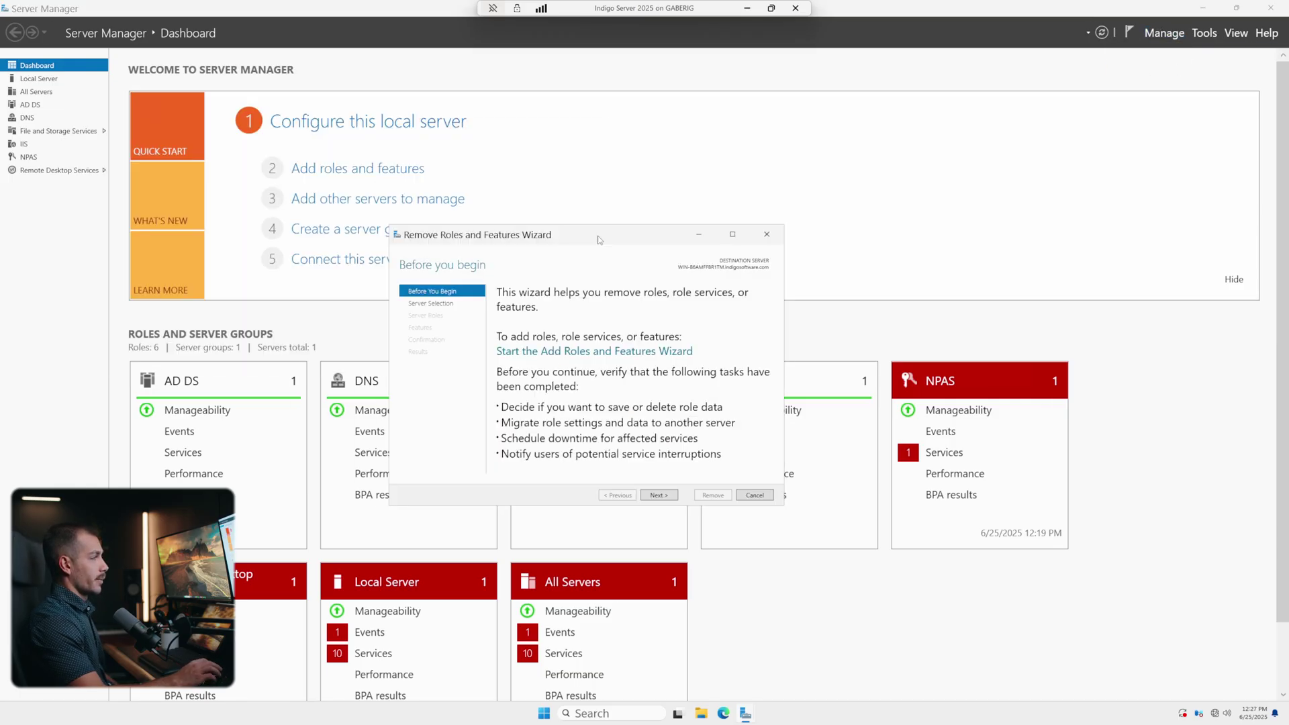
{"action": "left_click", "coordinate": [657, 495]}
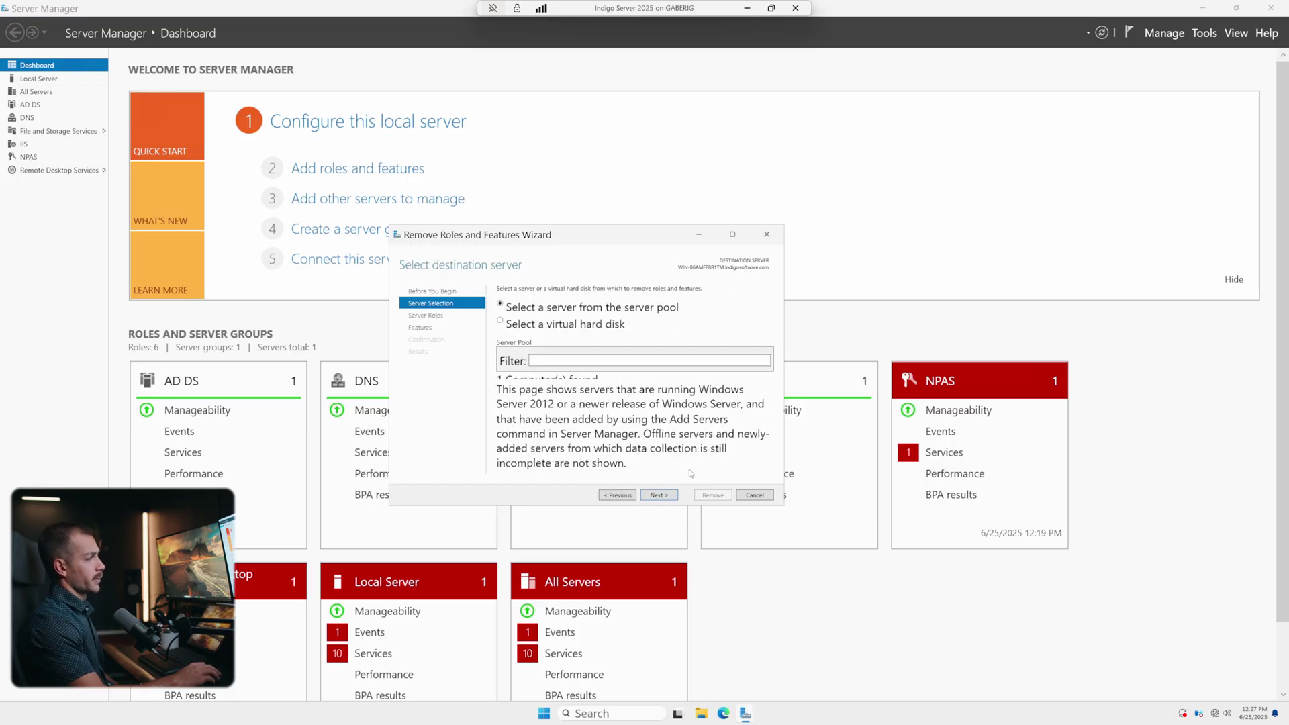
{"action": "left_click", "coordinate": [657, 496]}
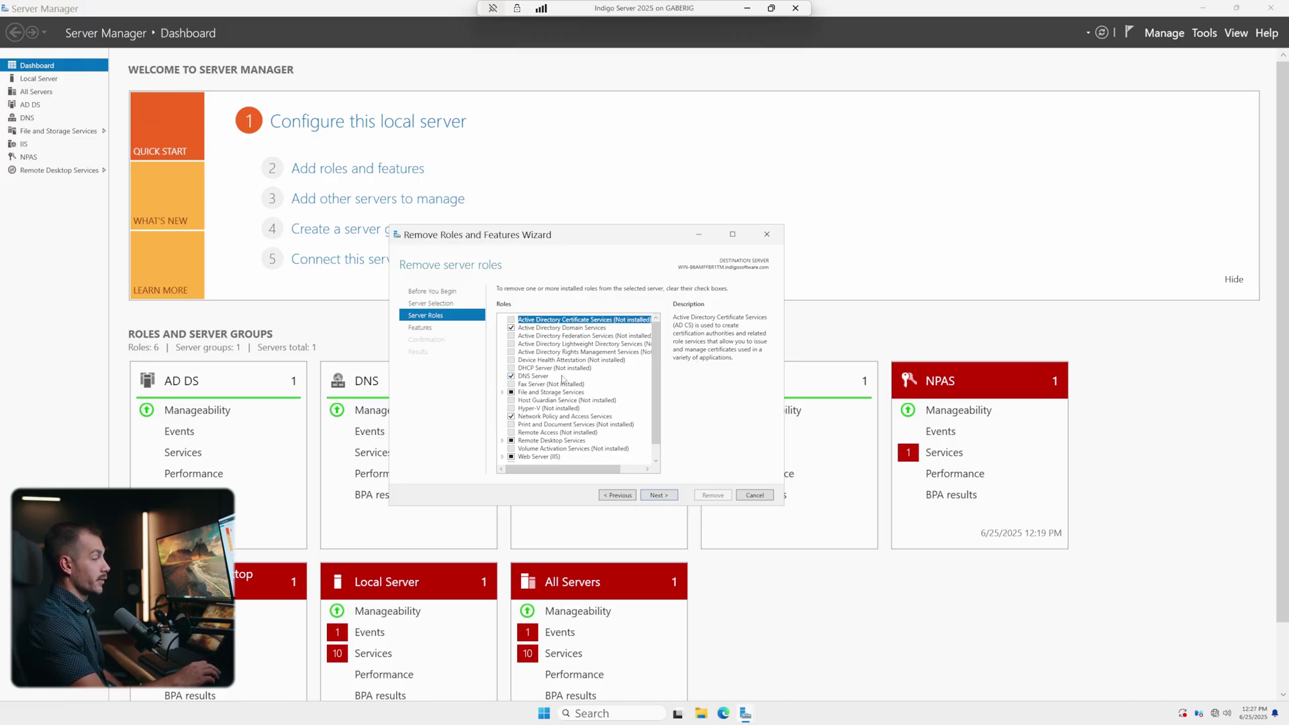
{"action": "scroll", "coordinate": [546, 334], "scroll_direction": "down", "scroll_amount": 1}
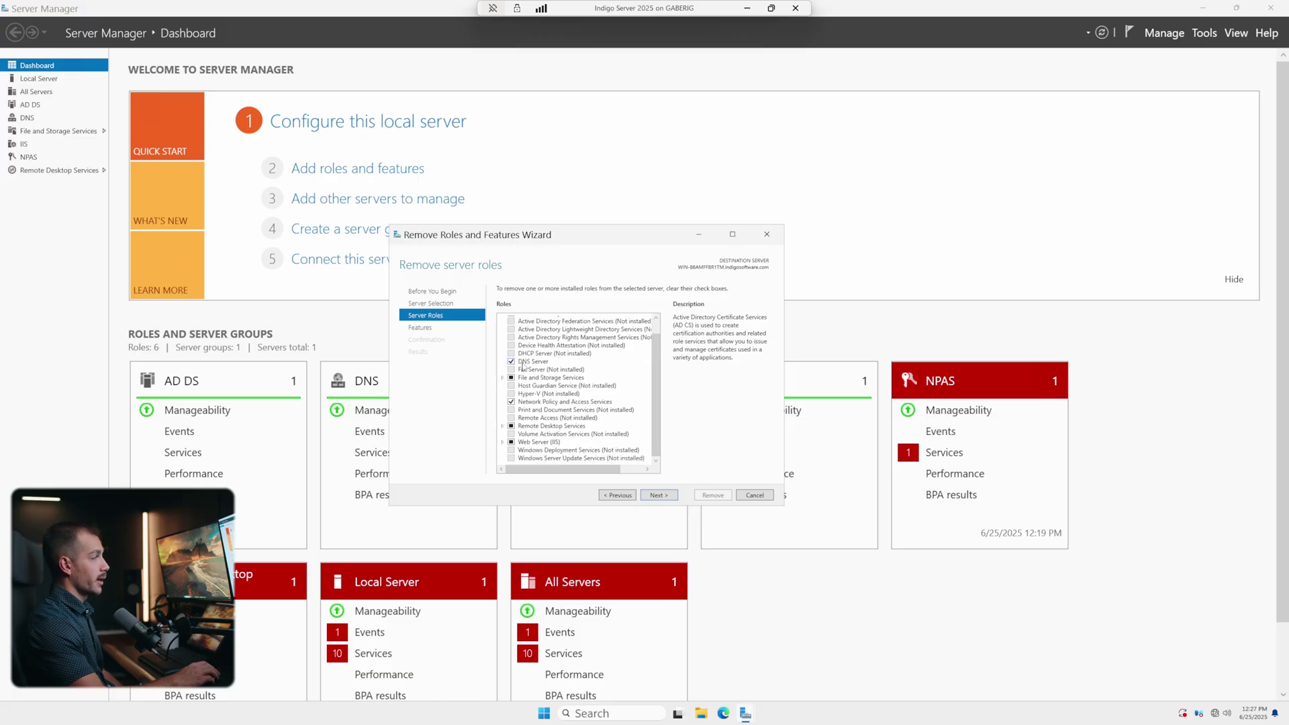
{"action": "scroll", "coordinate": [564, 425], "scroll_direction": "up", "scroll_amount": 1}
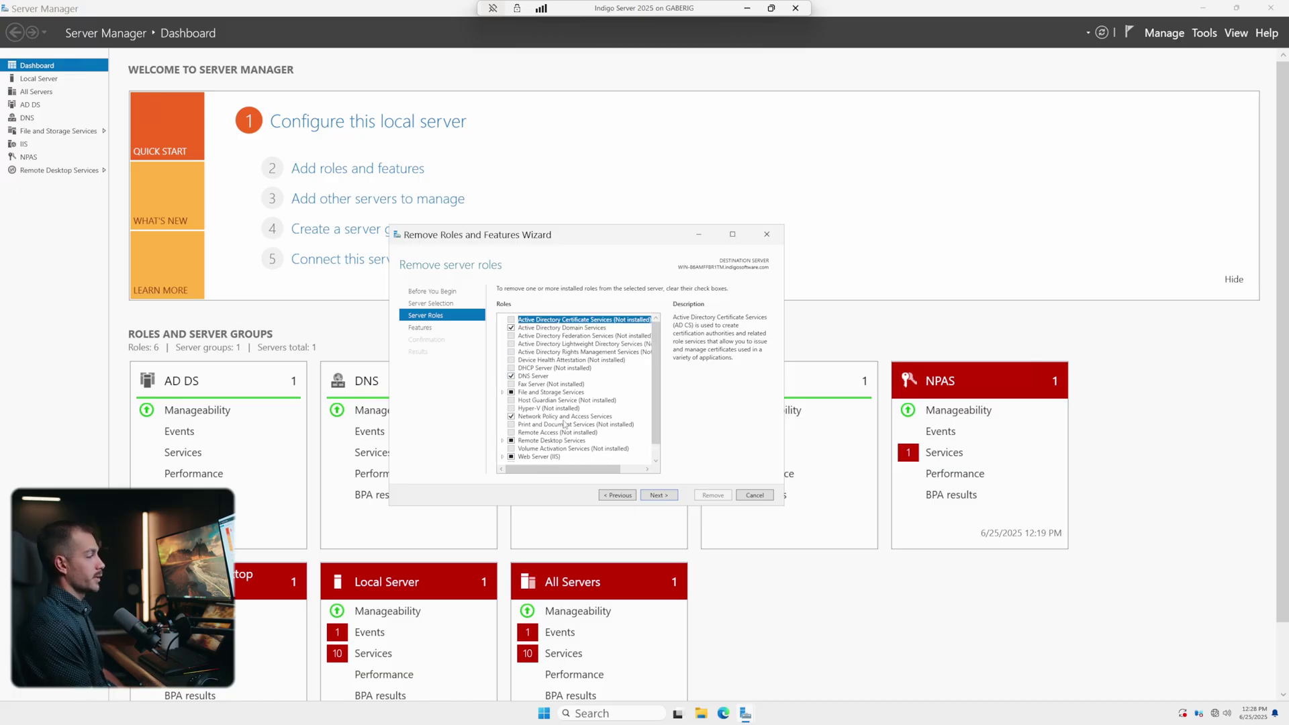